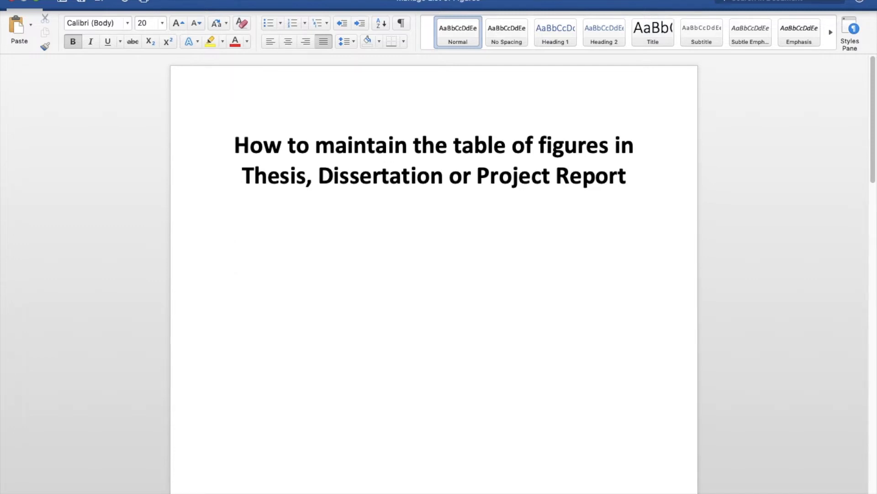
Step: Examine the document's title and its Abstract, Introduction and Literature Survey sections
drag(225, 143, 313, 252)
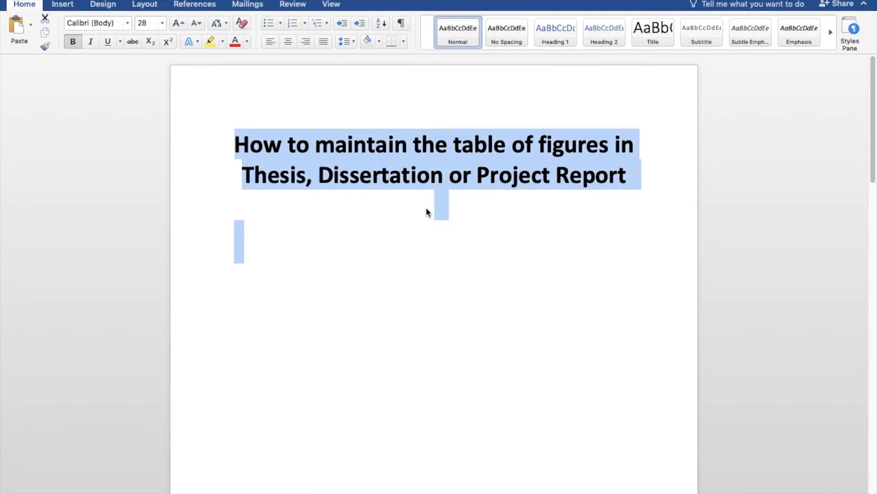
scroll(426, 212, down, 15)
drag(235, 185, 418, 324)
scroll(383, 261, down, 4)
drag(229, 315, 304, 405)
scroll(284, 375, down, 3)
scroll(283, 375, down, 3)
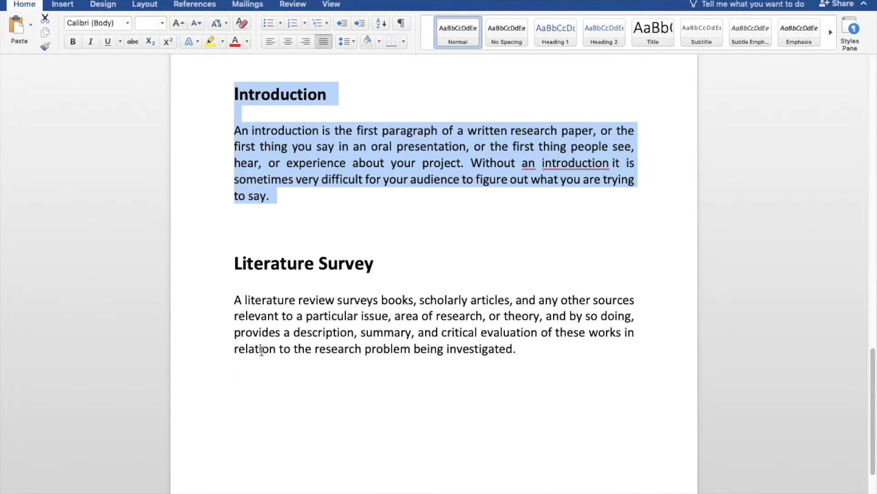
drag(234, 260, 494, 358)
scroll(311, 360, up, 6)
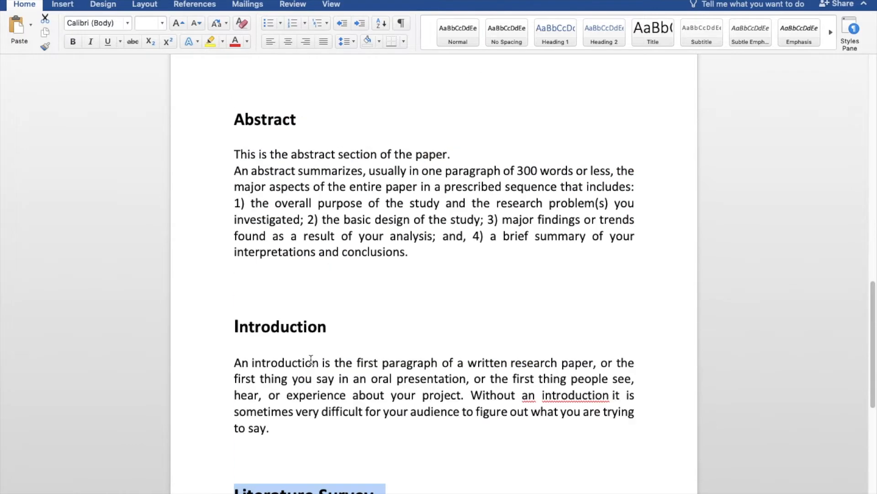
Step: Add two blank lines between the Abstract heading and its text to make room for a picture
click(301, 137)
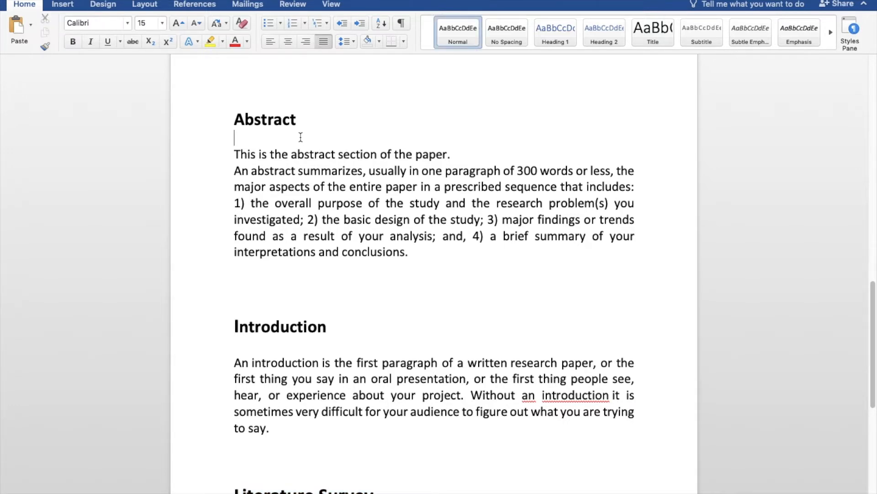
key(Return)
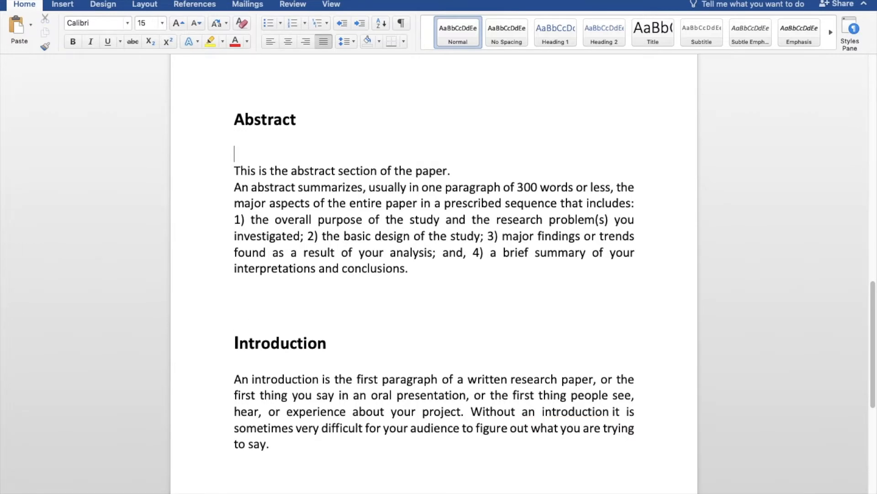
key(Up)
key(Return)
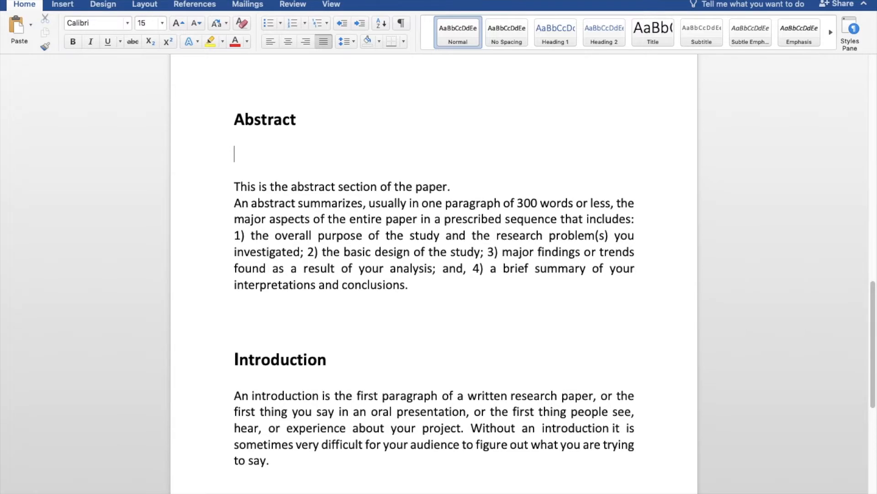
Step: Insert the picture NUIM_PackageView.png from the Desktop's Figures folder under the Abstract heading and give it a picture border
click(63, 4)
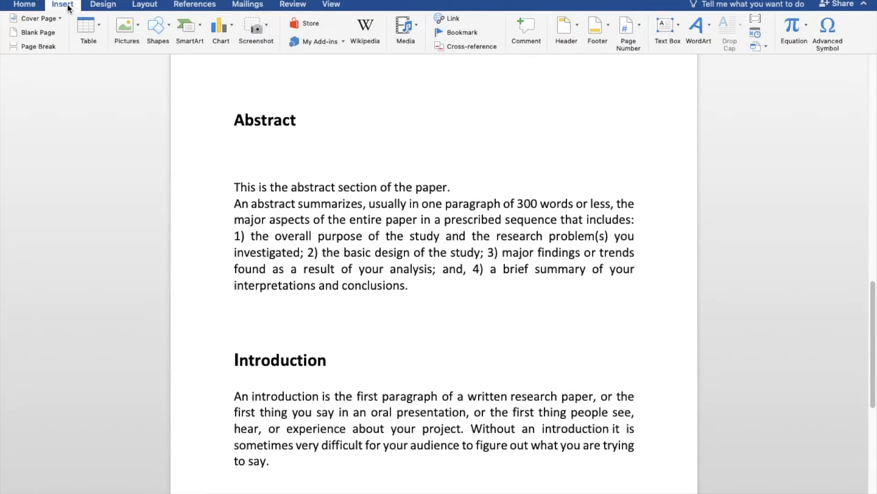
click(139, 29)
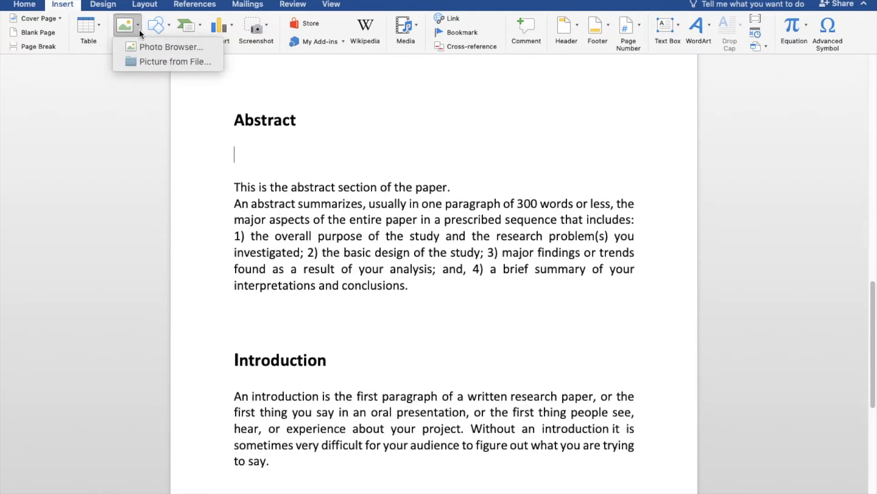
click(146, 64)
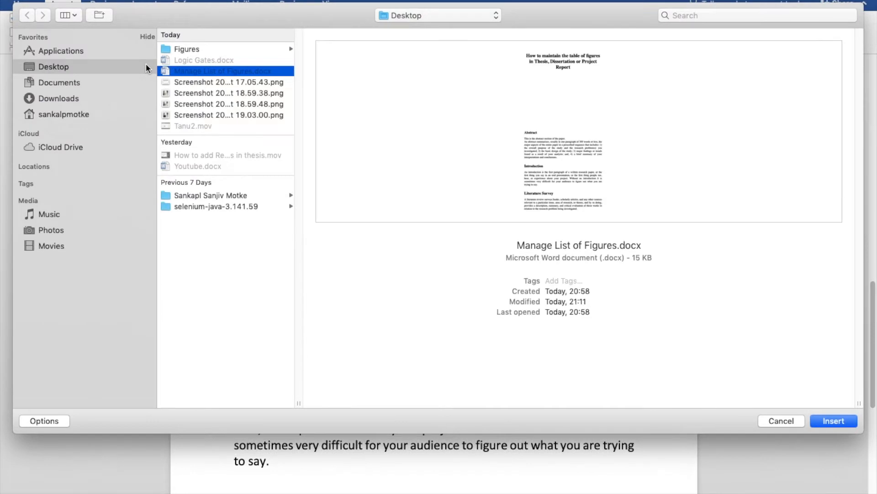
click(196, 47)
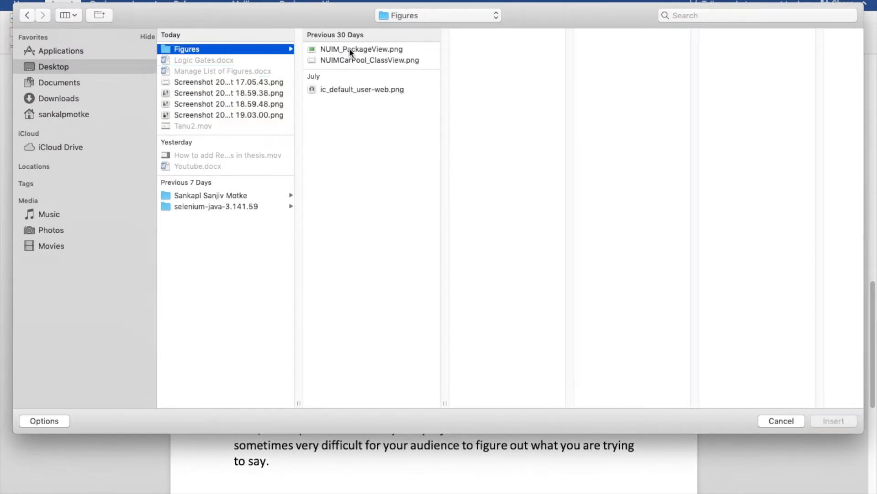
click(336, 48)
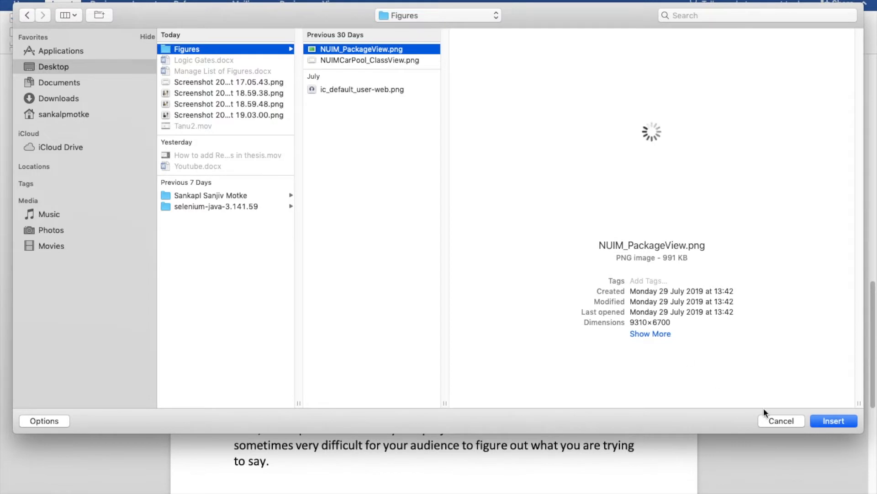
click(830, 421)
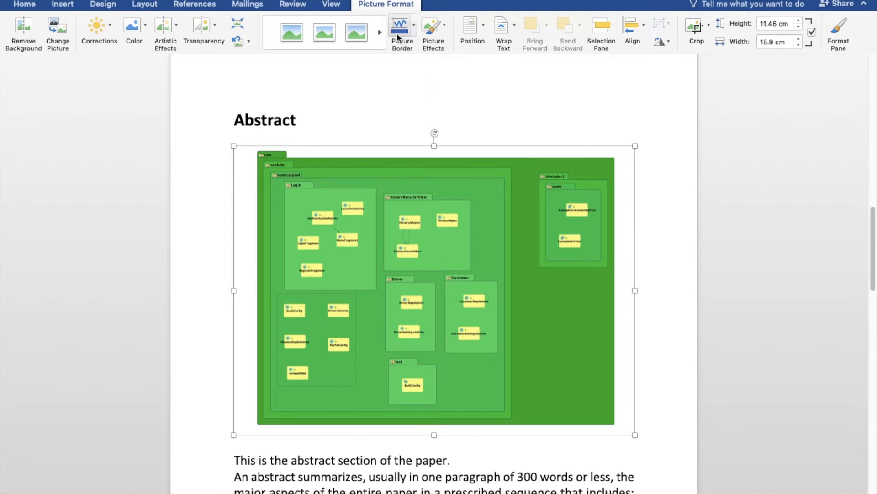
click(397, 37)
click(651, 343)
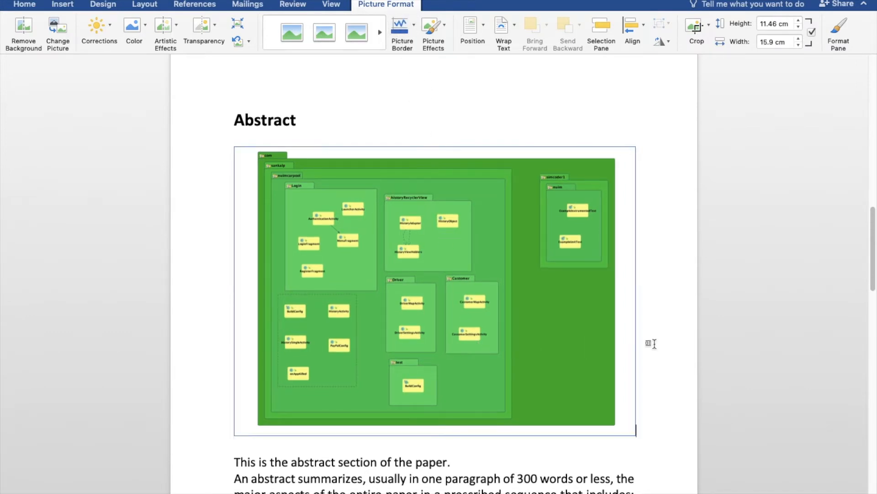
Step: Add the caption "Figure 1. My first figure" below the Abstract picture and center the caption
right_click(482, 340)
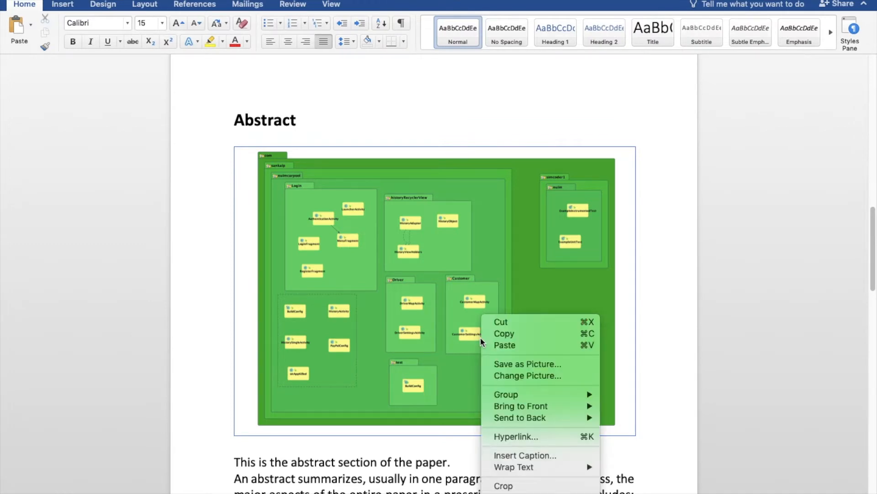
click(500, 455)
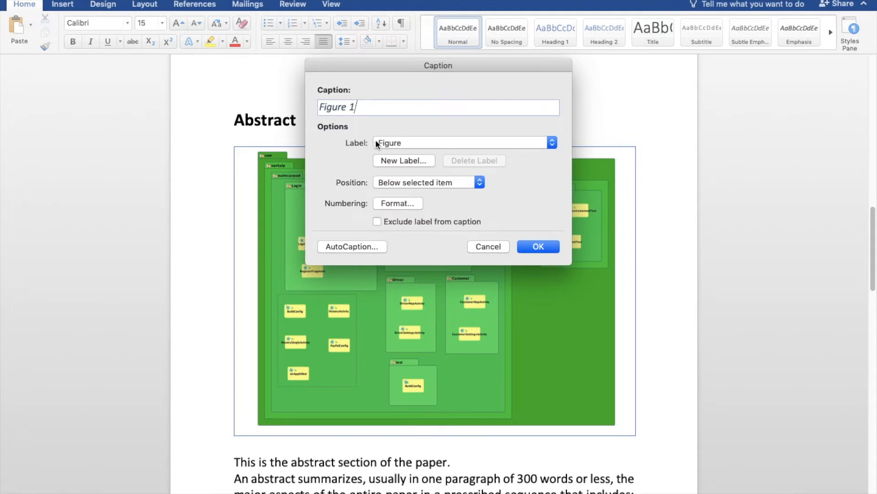
text(. My first figu)
click(538, 246)
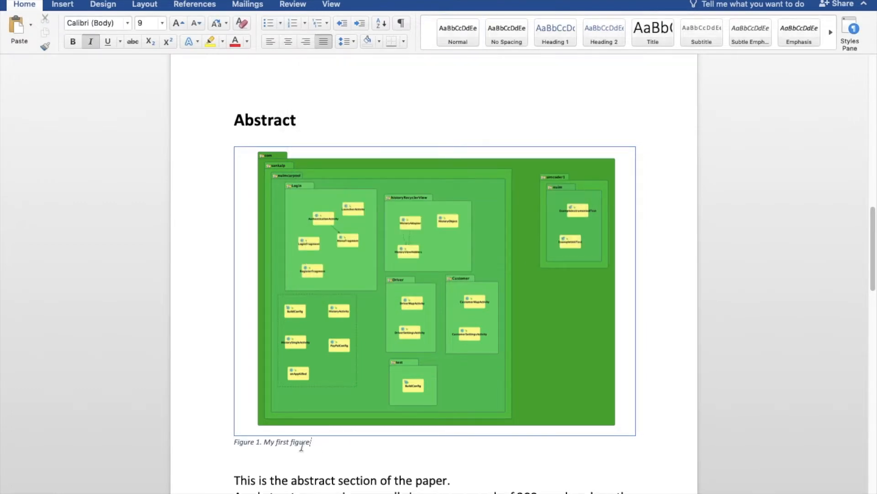
triple_click(312, 446)
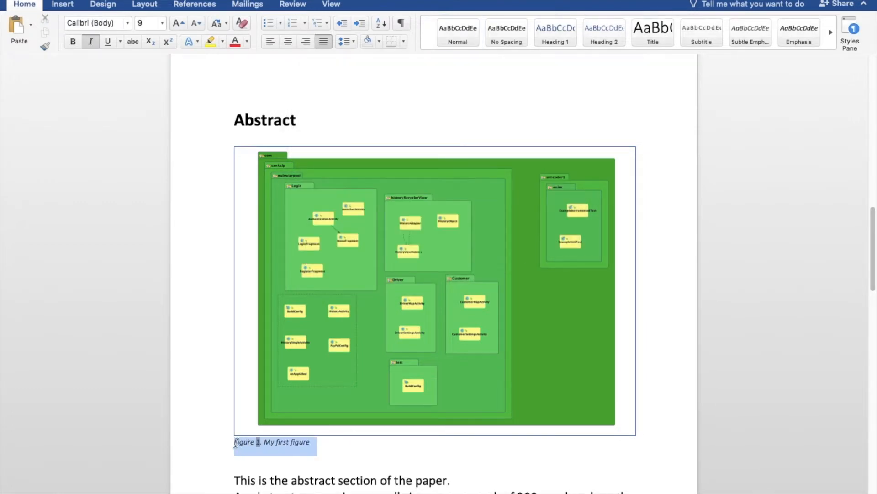
click(289, 41)
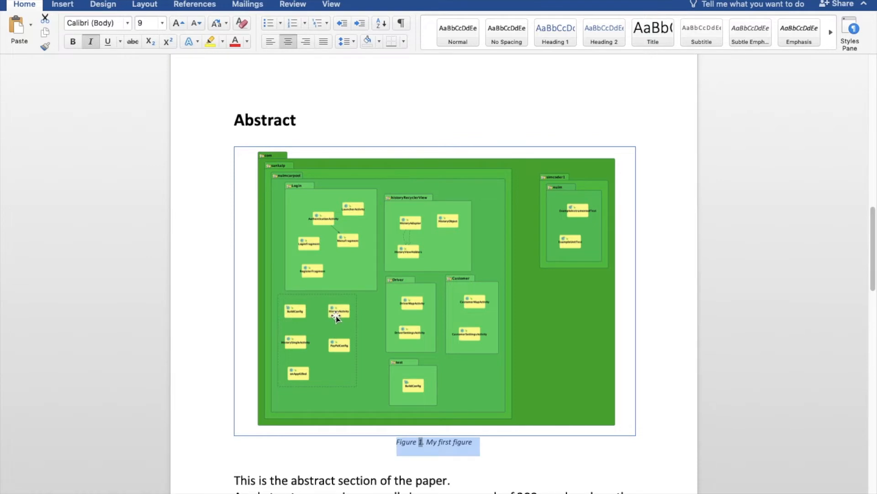
Step: Add blank lines above the Introduction heading to move it to the next page, plus blank lines below it for a picture
scroll(335, 318, down, 15)
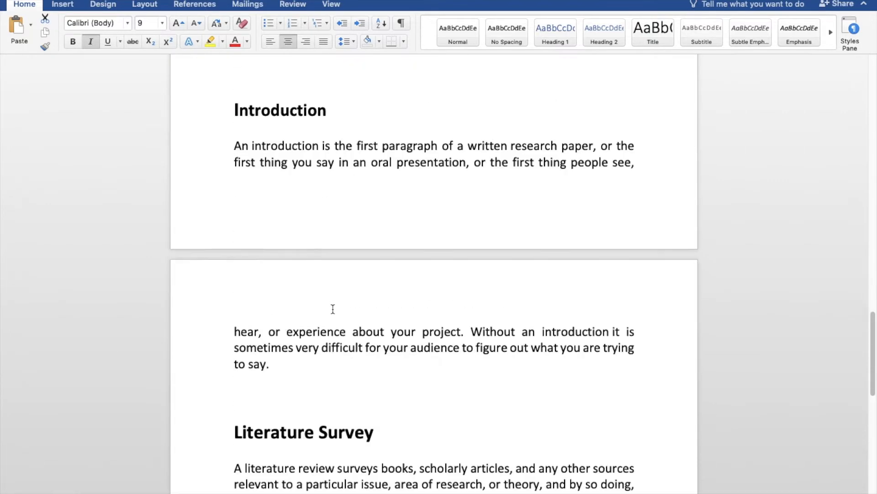
click(241, 88)
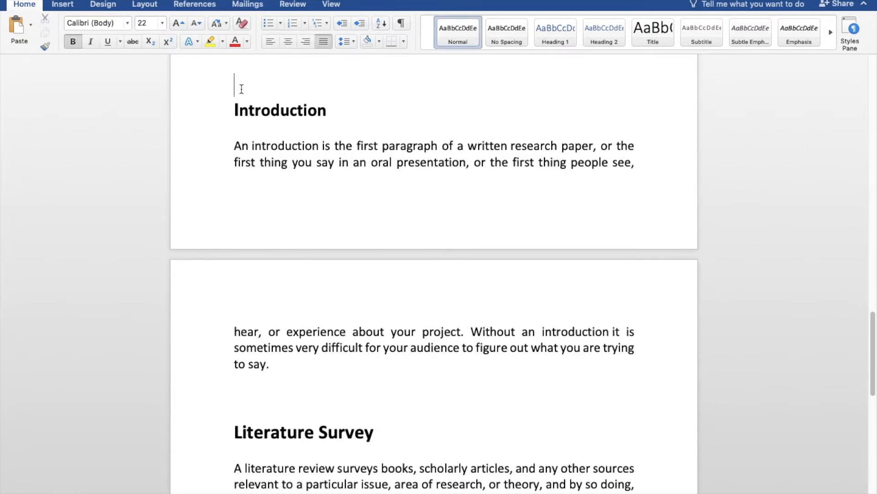
key(Return)
key(Return)
key(Return)
click(365, 335)
key(Return)
key(Return)
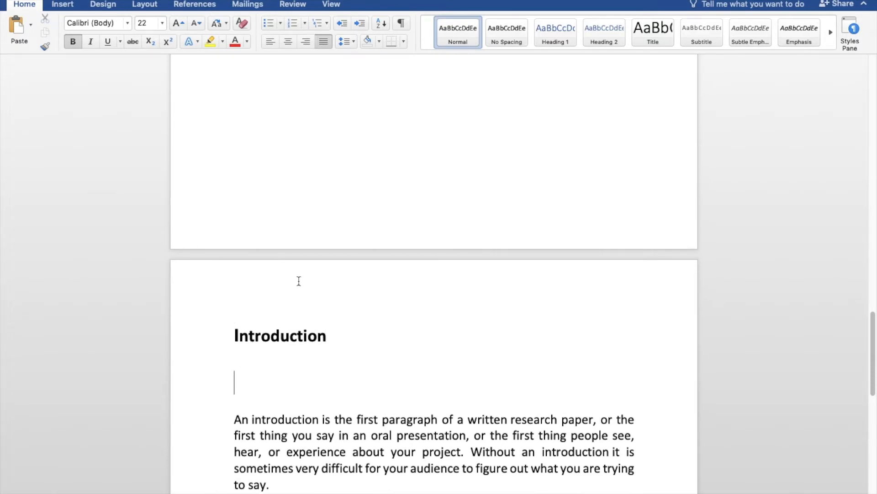
Step: Insert the picture ic_default_user-web.png from the Figures folder under the Introduction heading
click(63, 4)
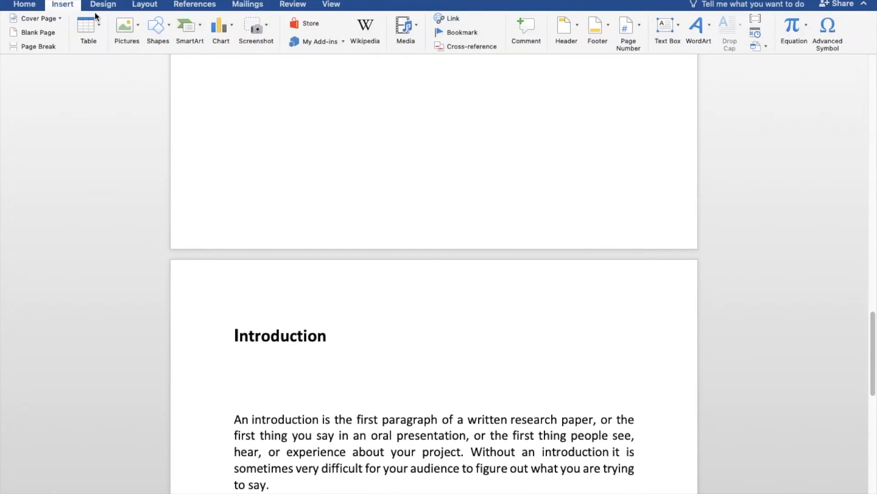
click(133, 27)
click(151, 62)
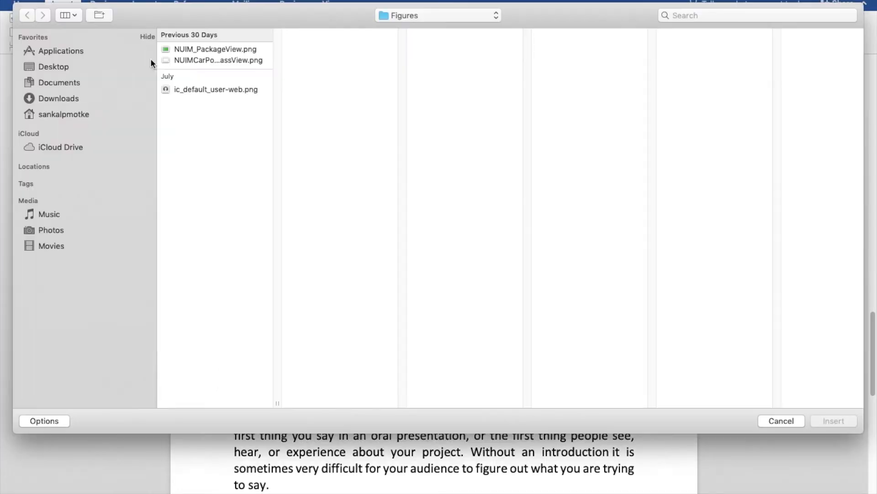
click(213, 59)
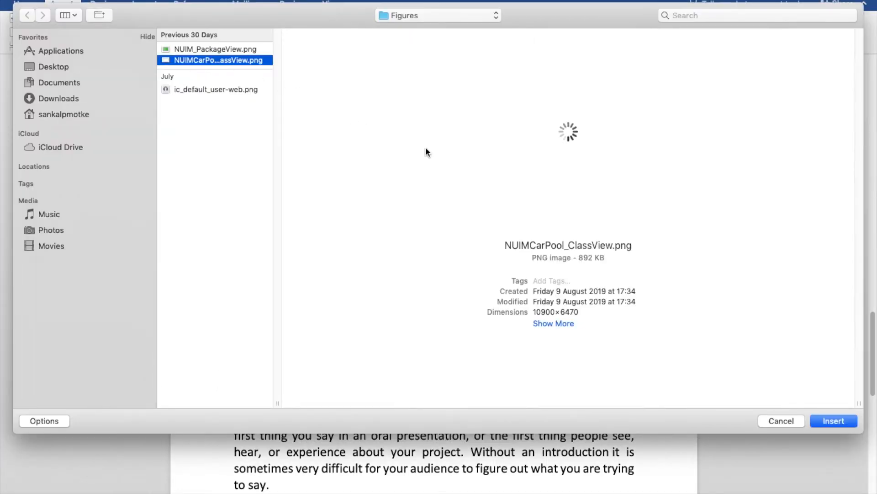
click(244, 91)
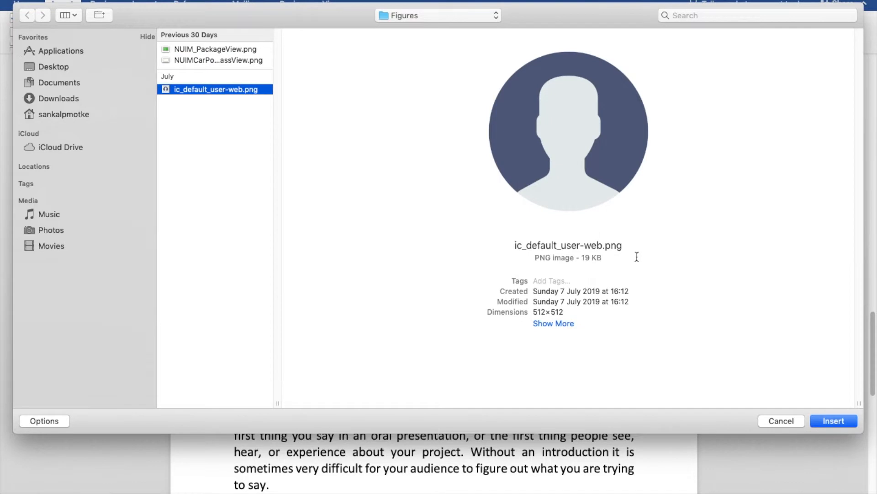
click(834, 421)
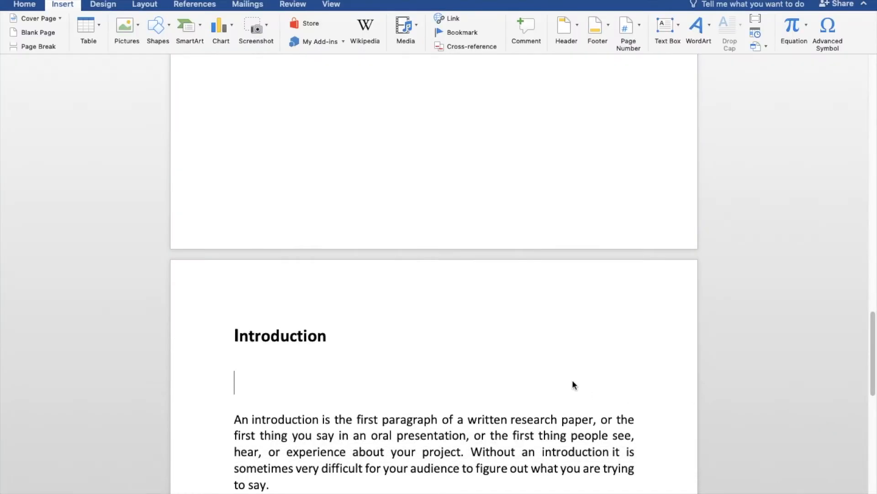
Step: Add a blank line above the Literature Survey heading to push it onto the next page
scroll(541, 364, down, 5)
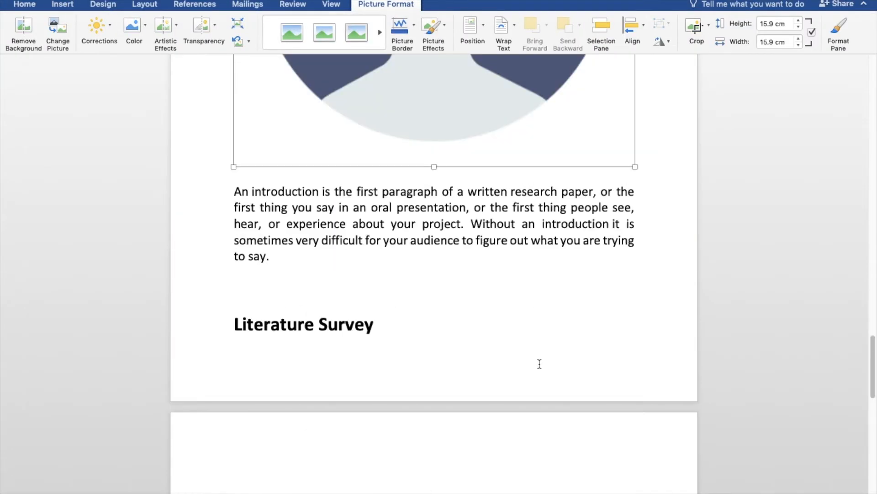
click(288, 276)
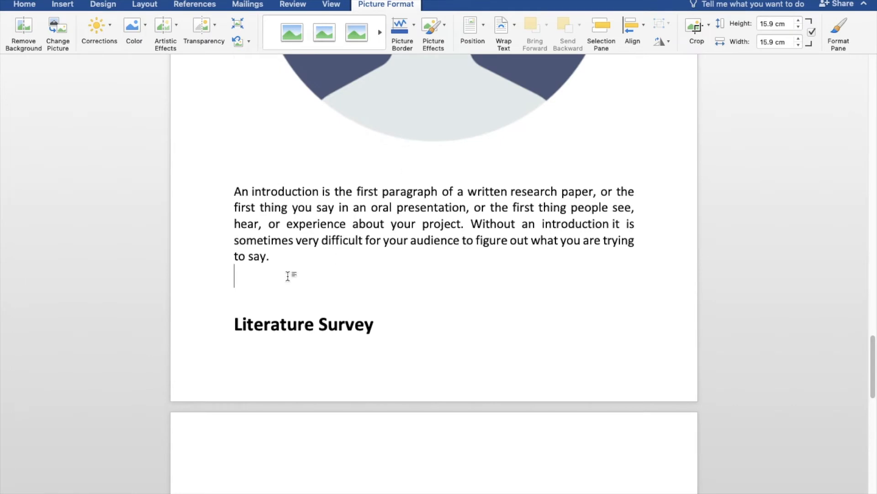
key(Return)
Step: Add the caption "Figure 2. My Second Figure" below the Introduction picture
scroll(296, 274, up, 3)
click(376, 193)
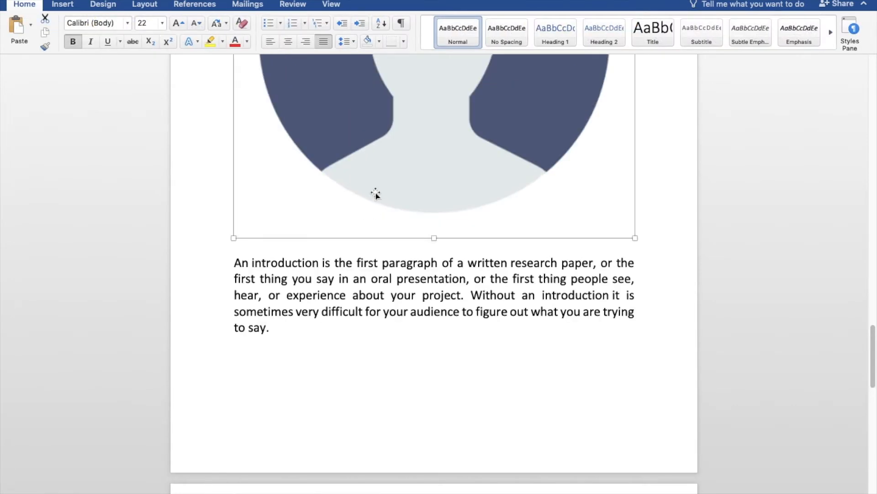
right_click(346, 142)
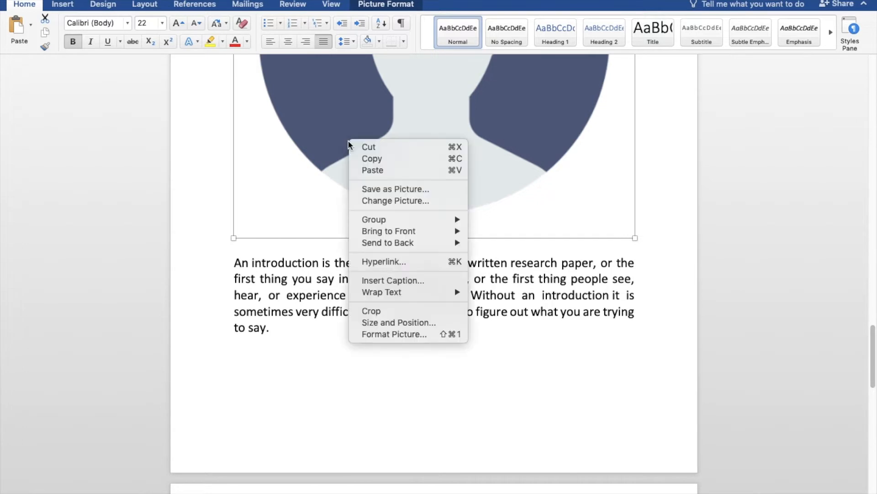
click(374, 280)
text(. My Seconf)
key(BackSpace)
text(d )
text(Figure)
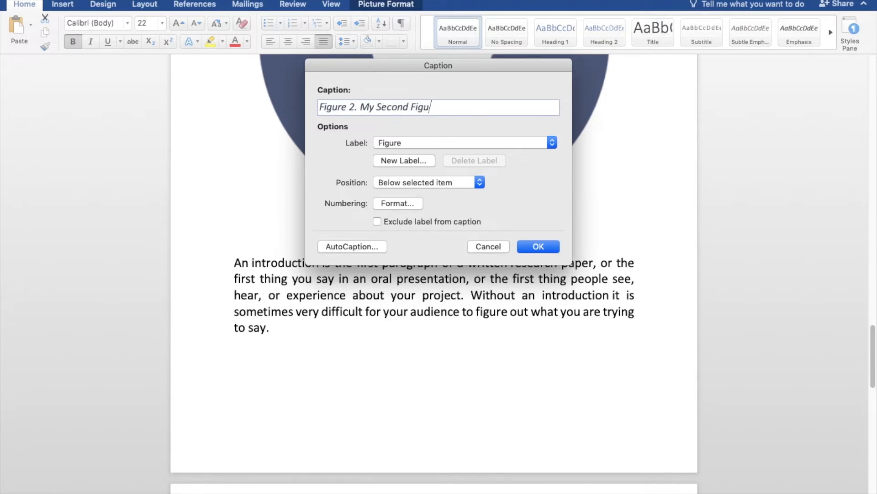
key(Return)
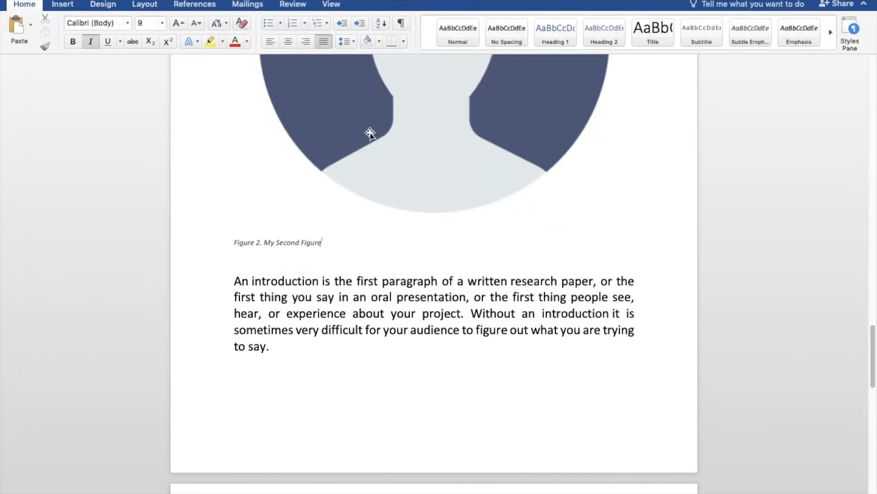
Step: Center the caption under the Introduction picture
click(232, 243)
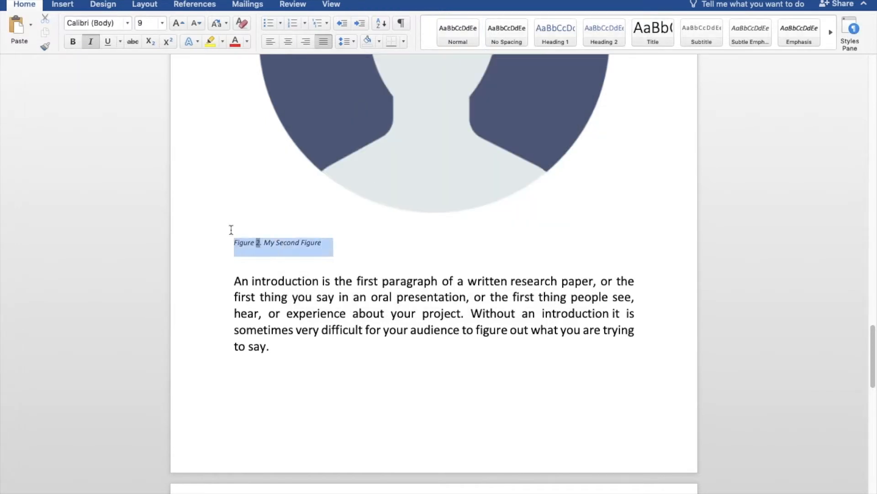
click(288, 42)
click(425, 143)
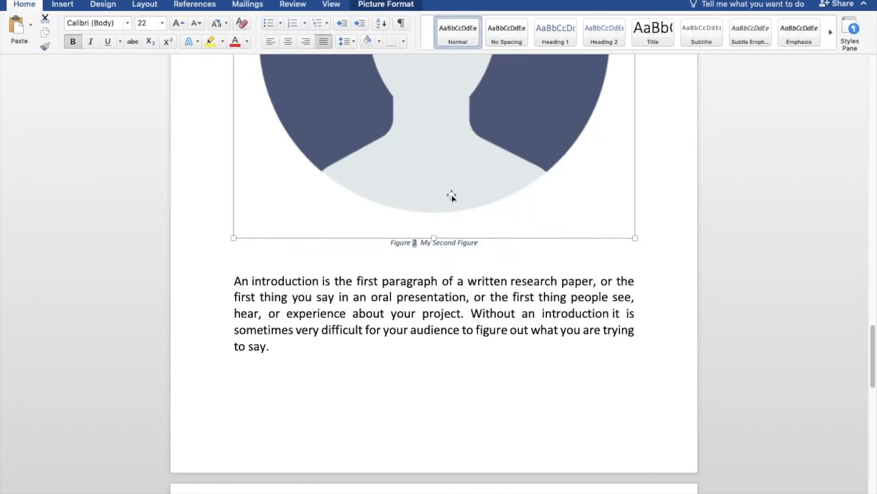
scroll(437, 204, down, 5)
scroll(436, 193, down, 3)
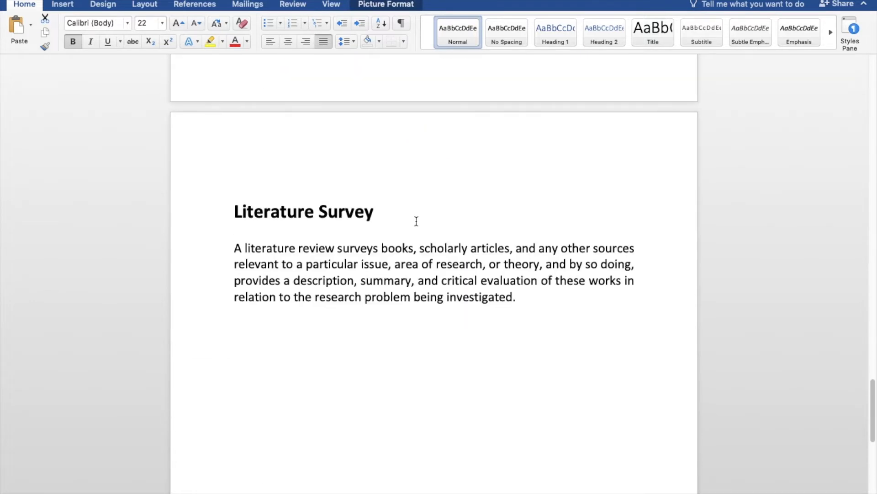
Step: Insert the picture NUIMCarPool_ClassView.png from the Figures folder on a new line under the Literature Survey heading
click(417, 221)
key(Return)
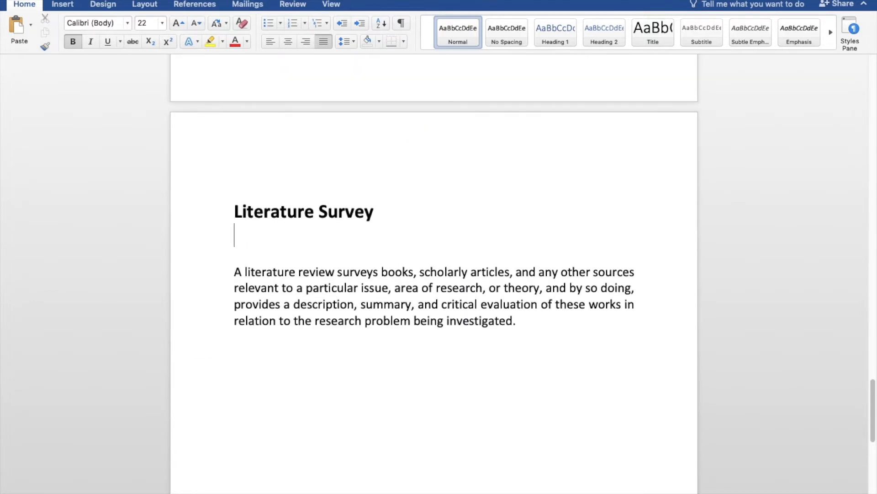
click(62, 5)
click(136, 29)
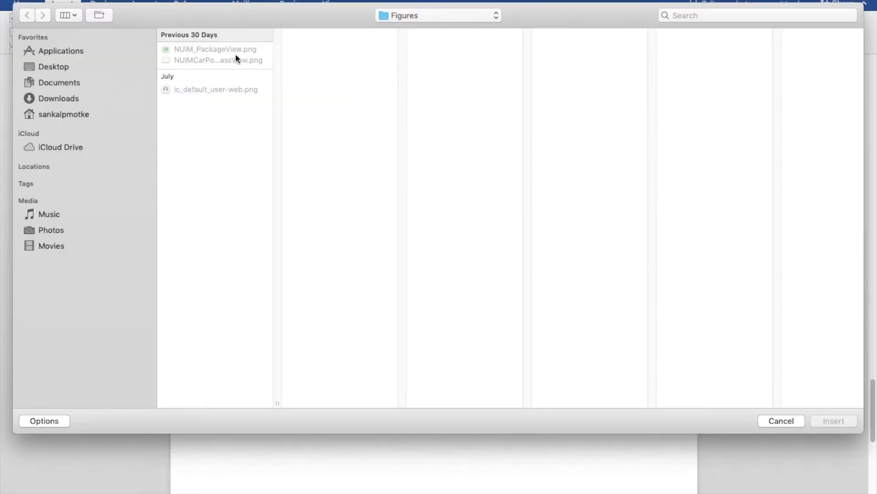
click(236, 59)
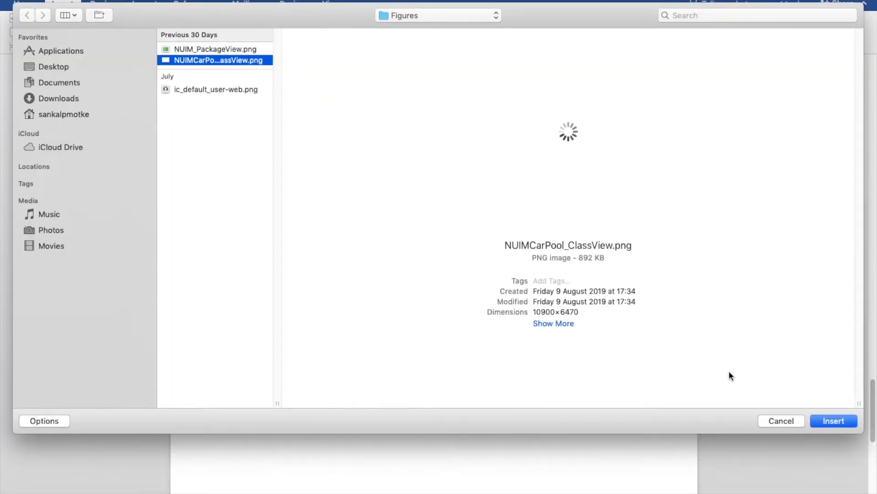
click(834, 421)
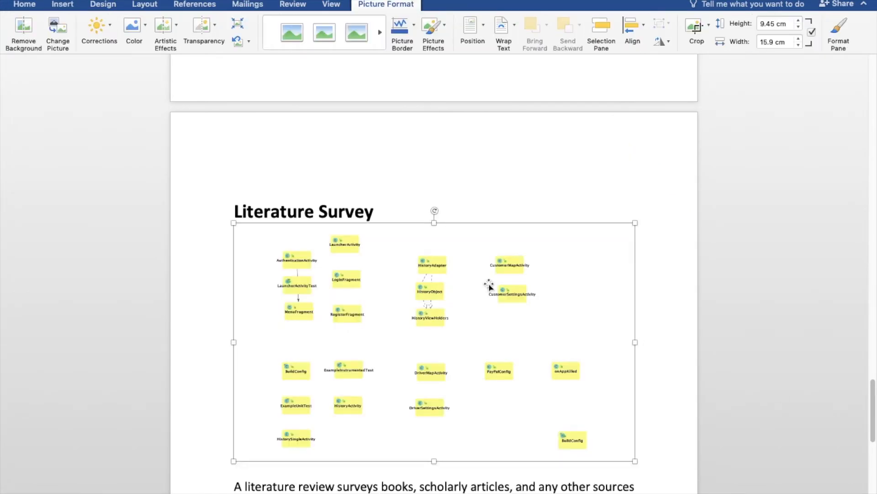
Step: Add the caption "Figure 3. My Third Image" below the Literature Survey picture and center it
right_click(455, 288)
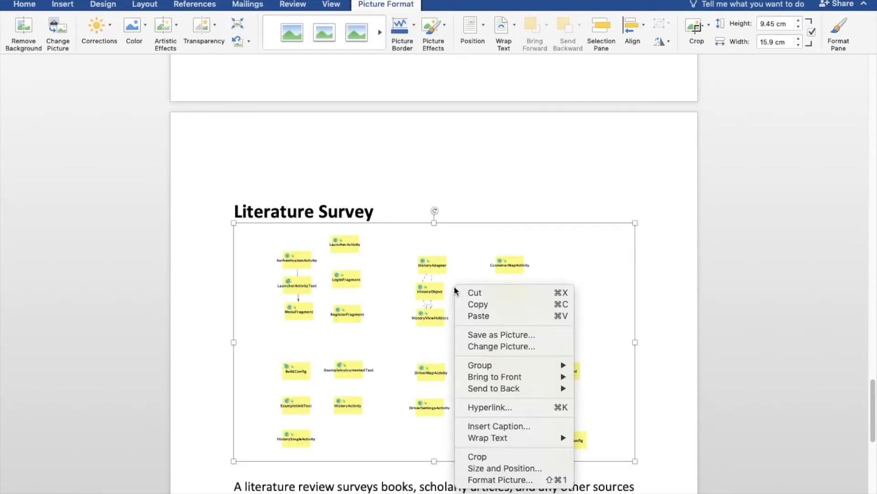
click(490, 426)
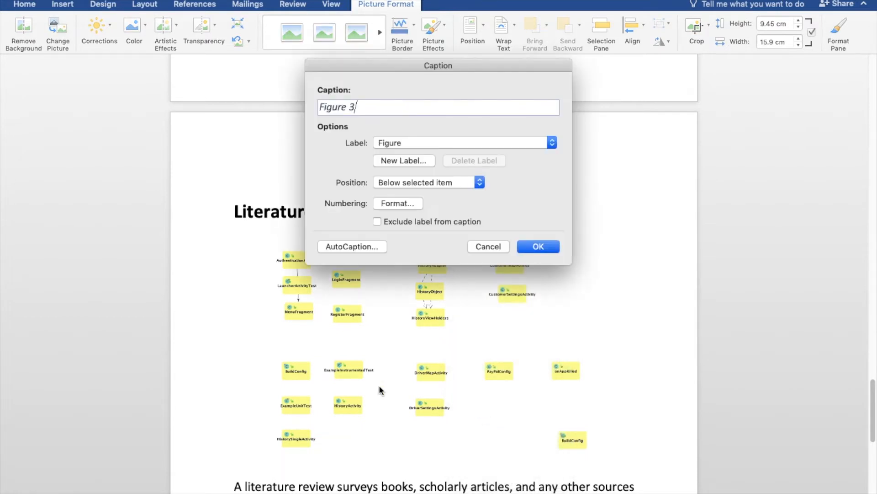
text(. My Third Image)
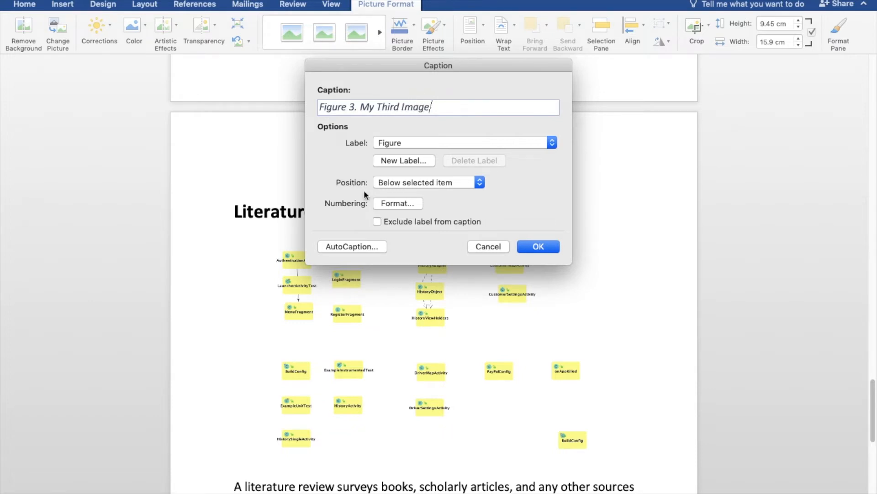
key(Return)
drag(328, 466, 218, 466)
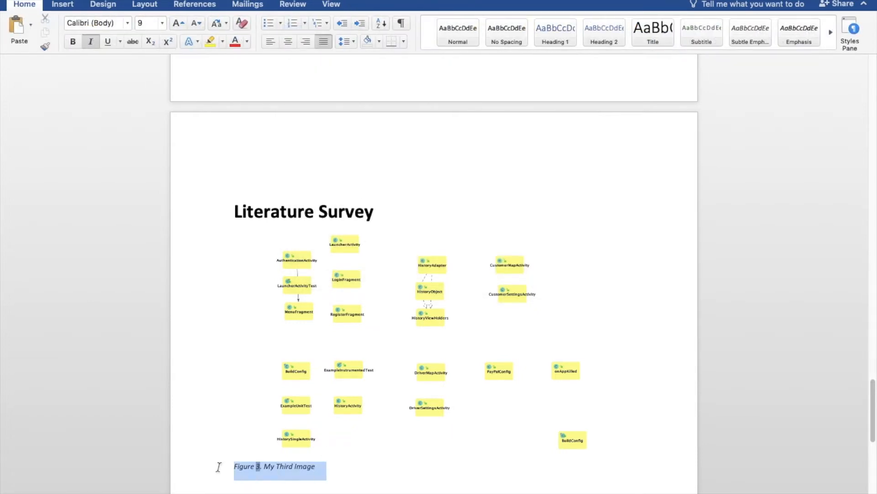
click(289, 39)
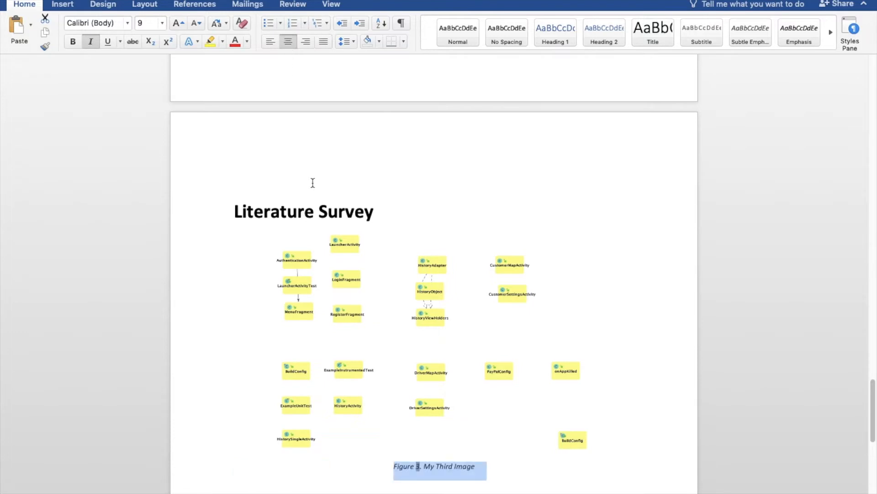
Step: Add a thin blue border around the Literature Survey picture
click(427, 383)
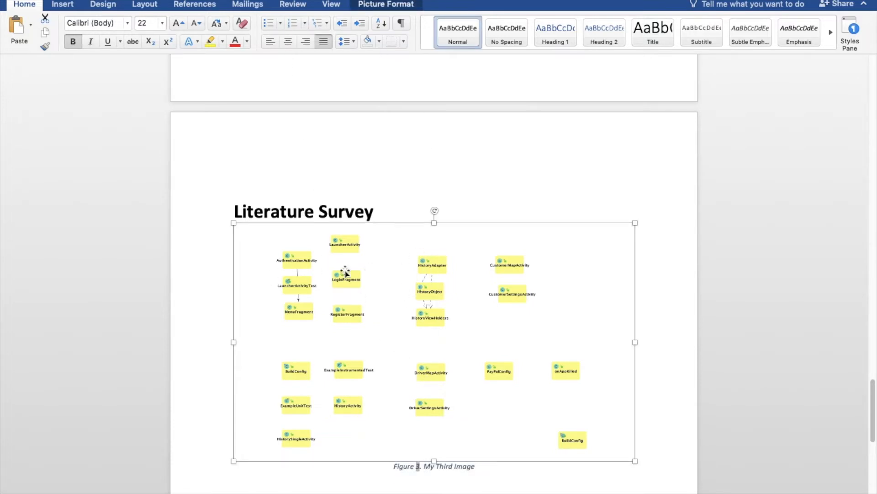
click(491, 173)
click(461, 297)
click(446, 197)
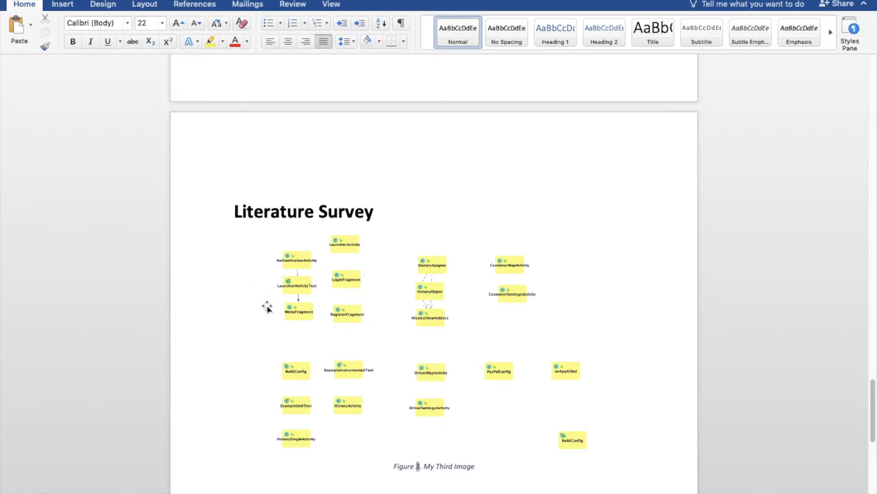
click(372, 315)
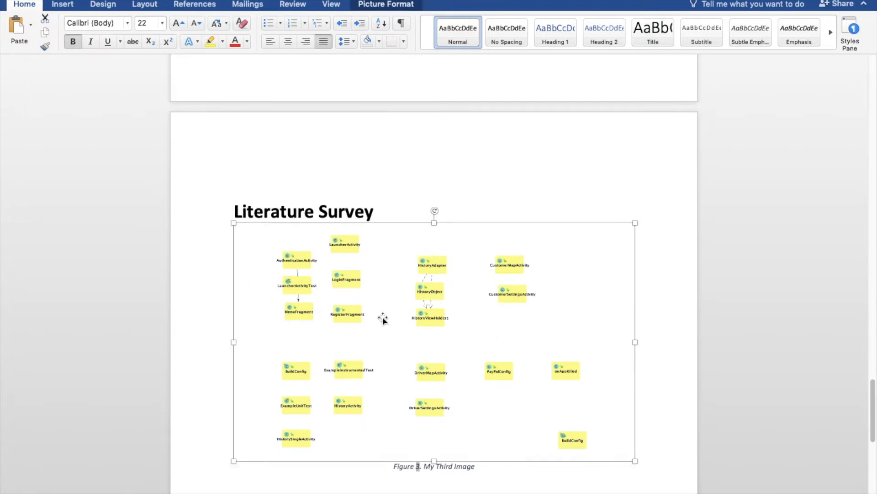
click(382, 6)
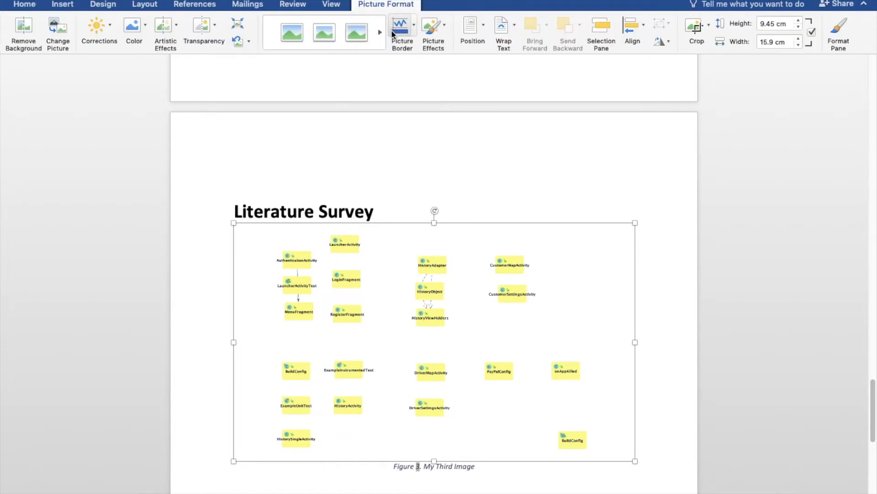
click(418, 131)
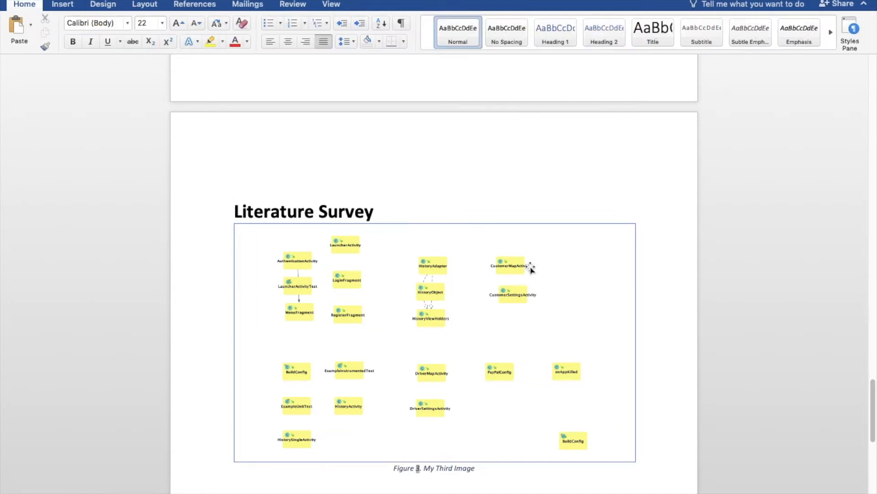
Step: Set the border weight of the Literature Survey picture to 6 pt
click(413, 284)
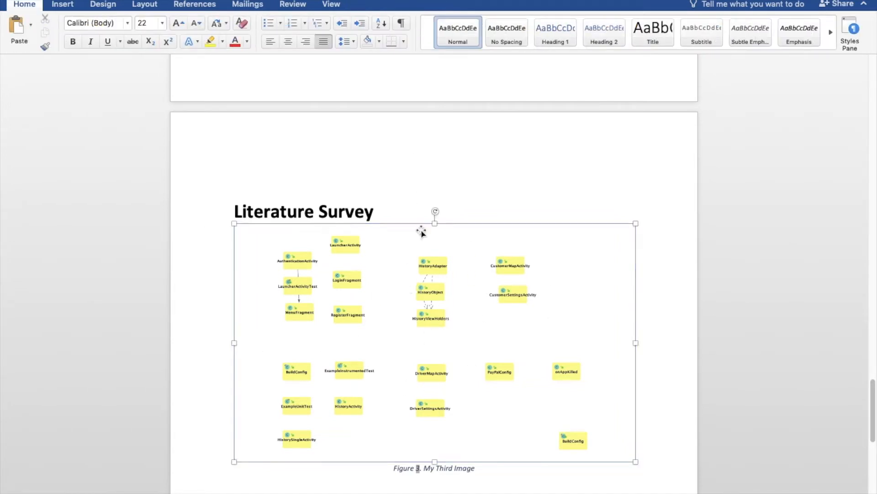
click(386, 4)
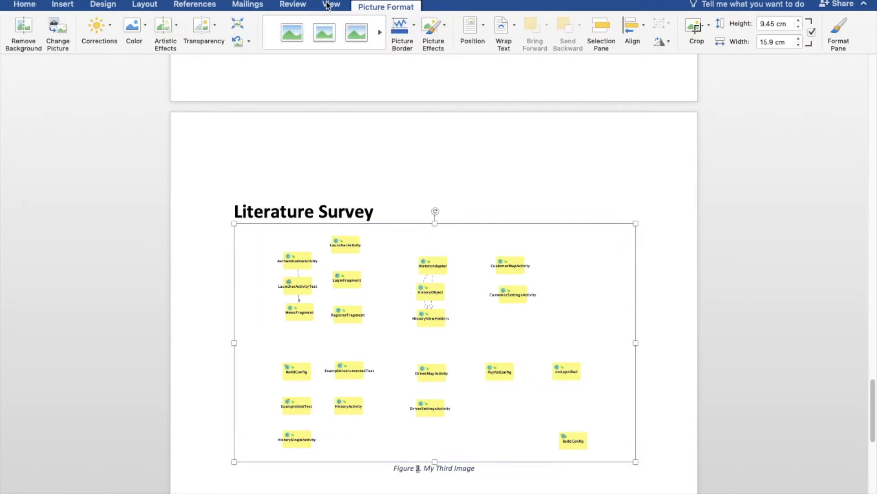
click(415, 26)
mouse_move(462, 206)
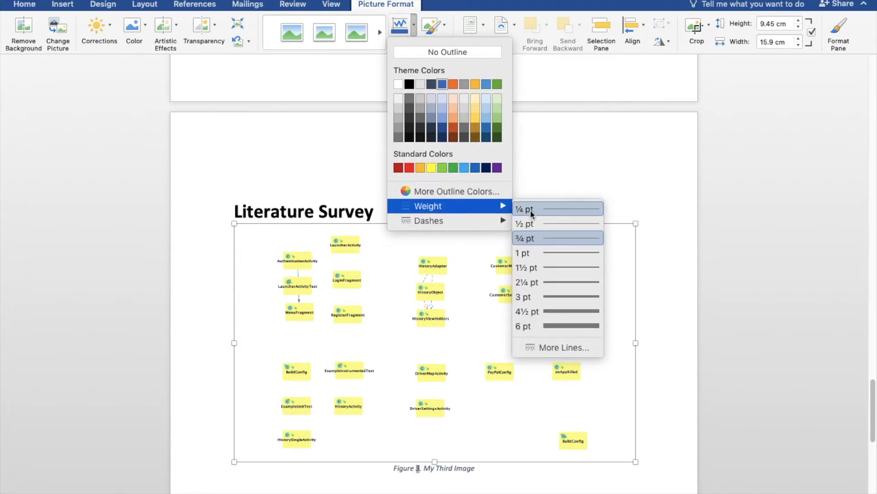
click(539, 326)
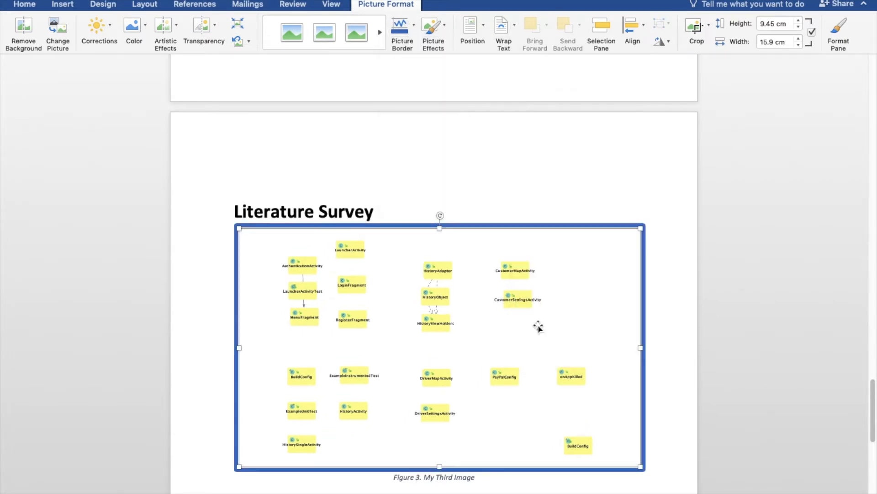
key(Escape)
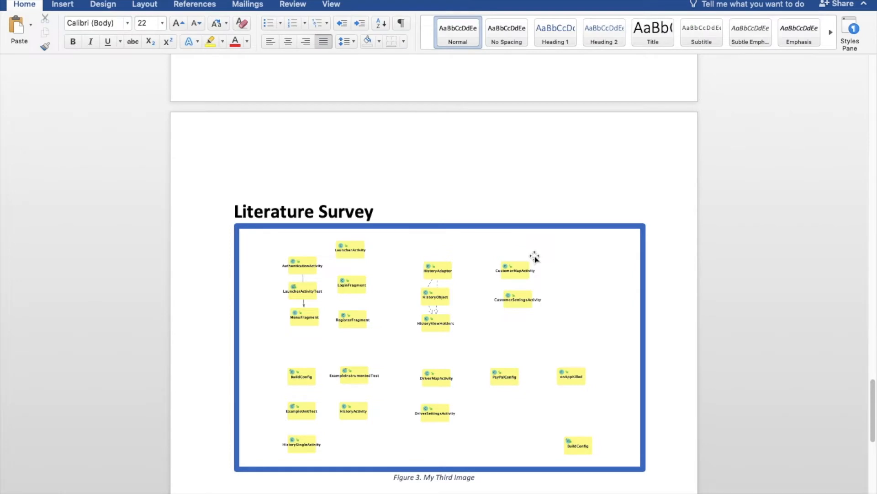
Step: Enter "Table of Contents" and "Table of Figures" on two lines below the document title on the first page
scroll(498, 251, up, 10)
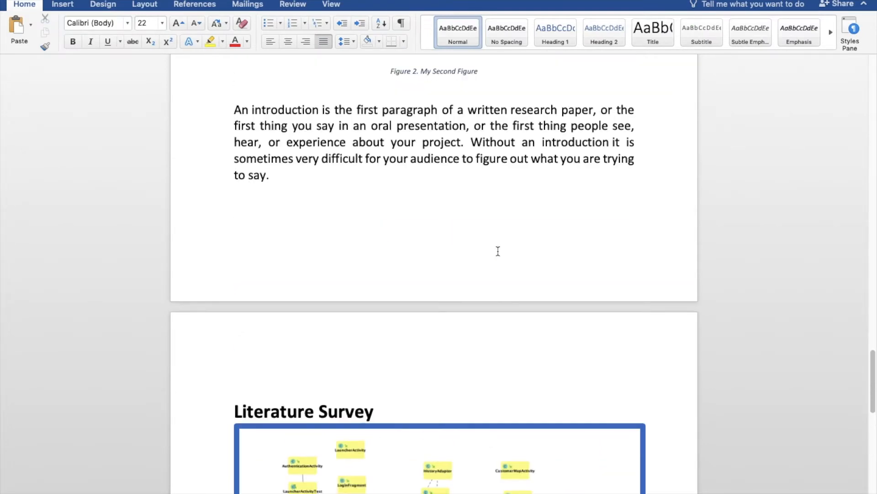
scroll(498, 251, up, 15)
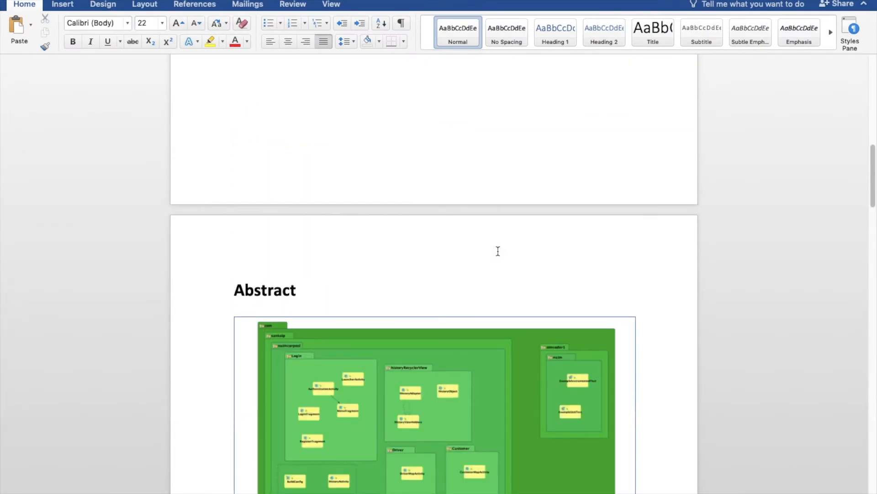
scroll(498, 251, up, 5)
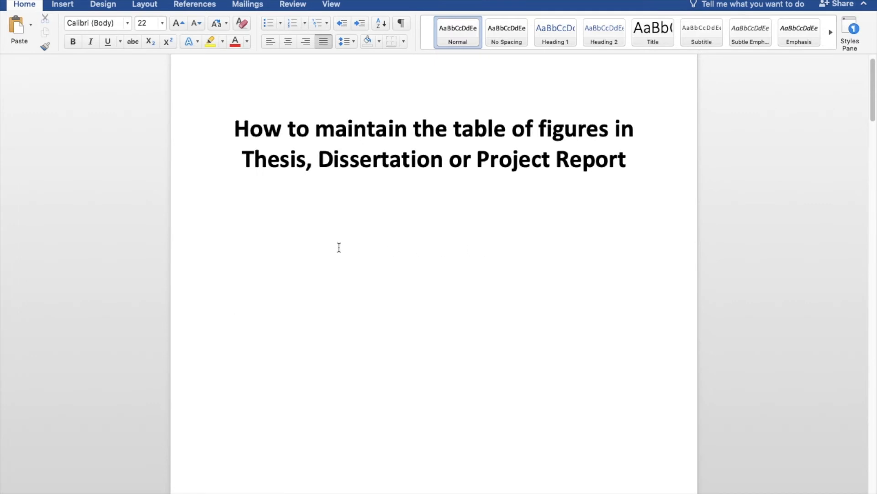
click(260, 221)
text(Ta)
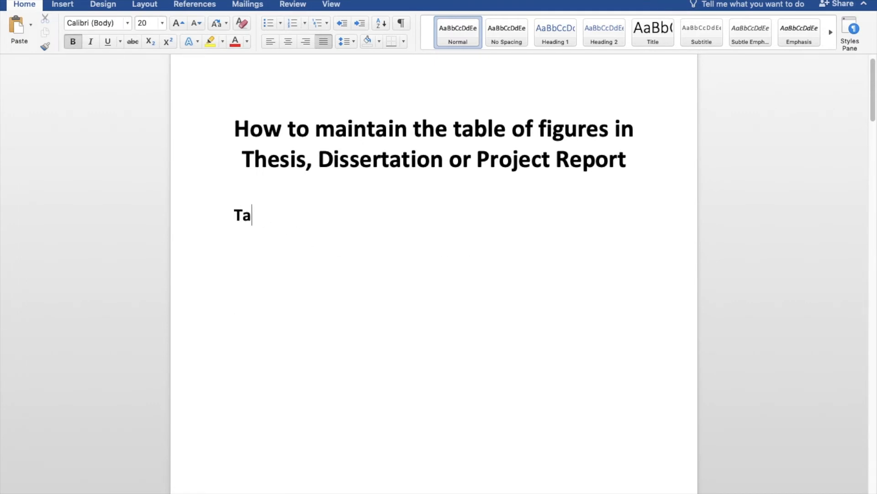
text(ble of Con)
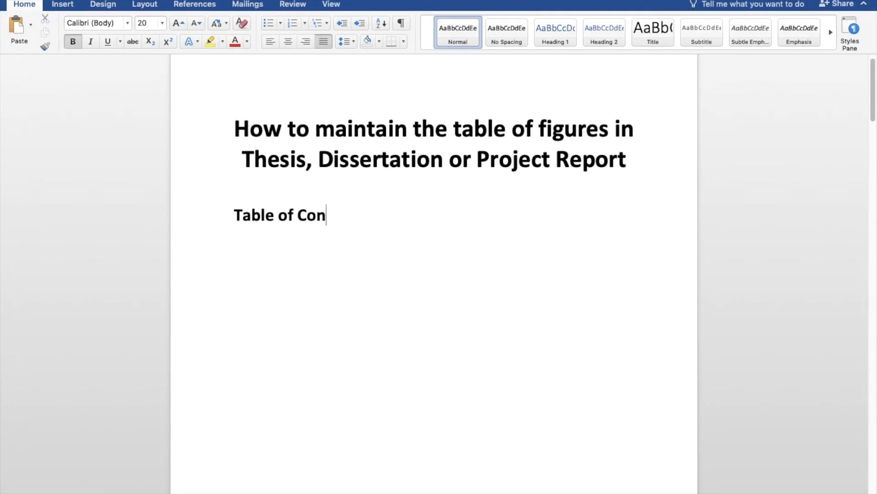
text(tents)
key(shift+Return)
text(Table of )
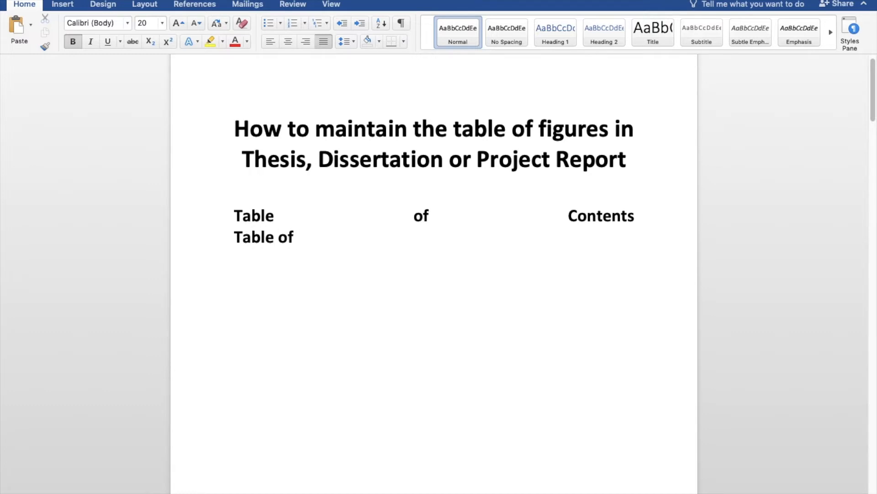
text(Figures)
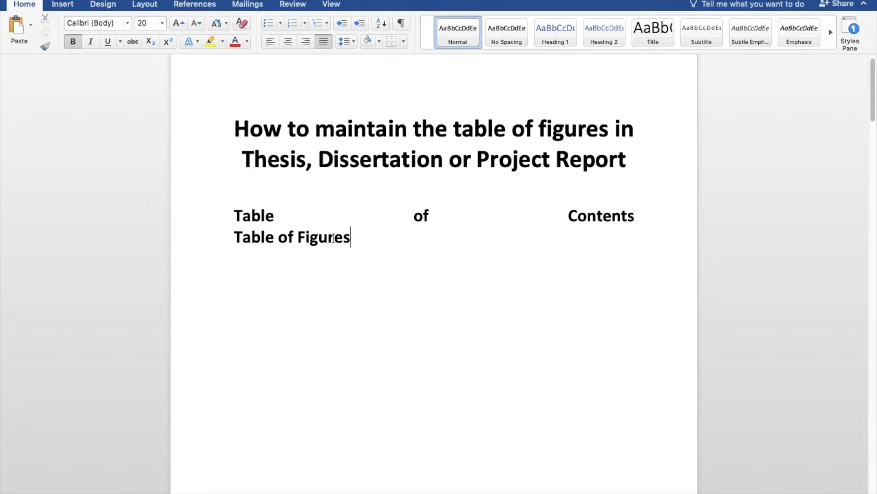
Step: Left-align the Table of Contents and Table of Figures lines to remove the stretched word spacing
drag(351, 237, 219, 218)
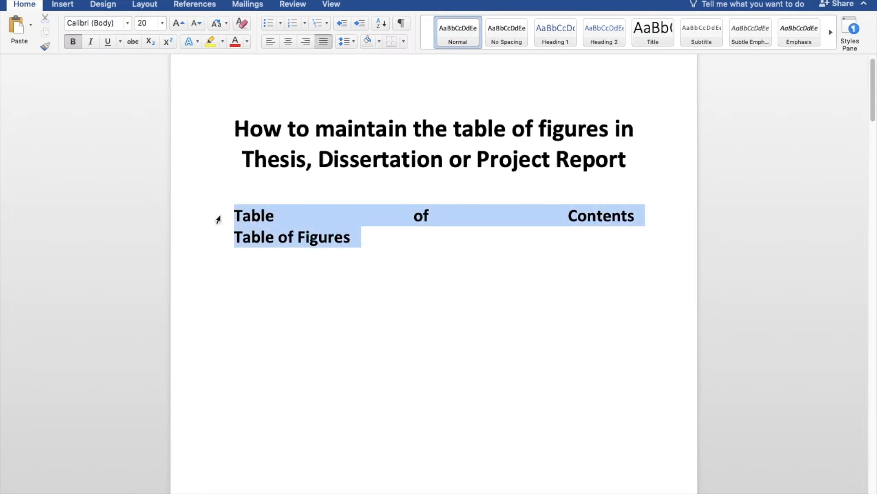
click(273, 43)
key(super+j)
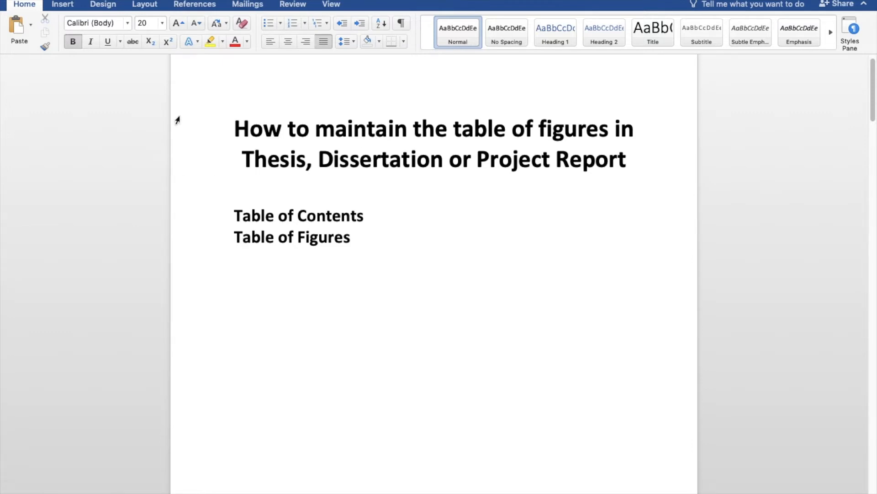
Step: Start inserting a table of figures, preview the Table caption label, and set the caption label back to Figure
click(195, 4)
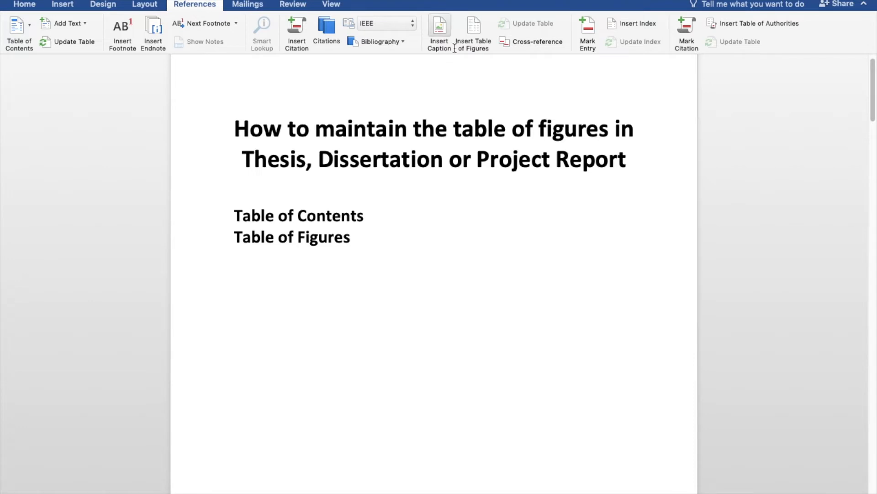
click(473, 26)
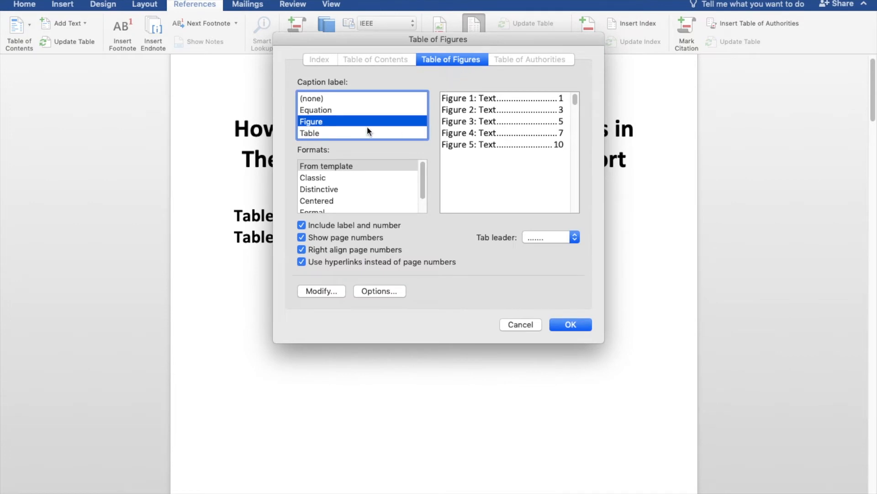
click(322, 132)
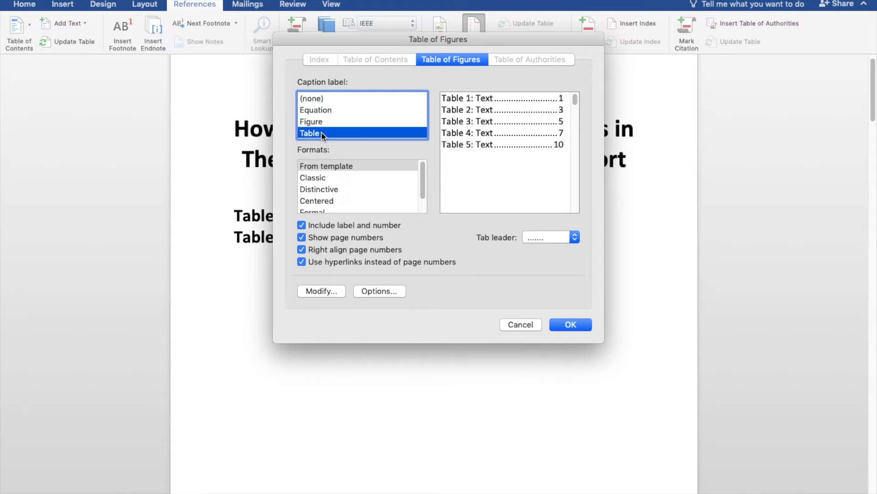
click(318, 122)
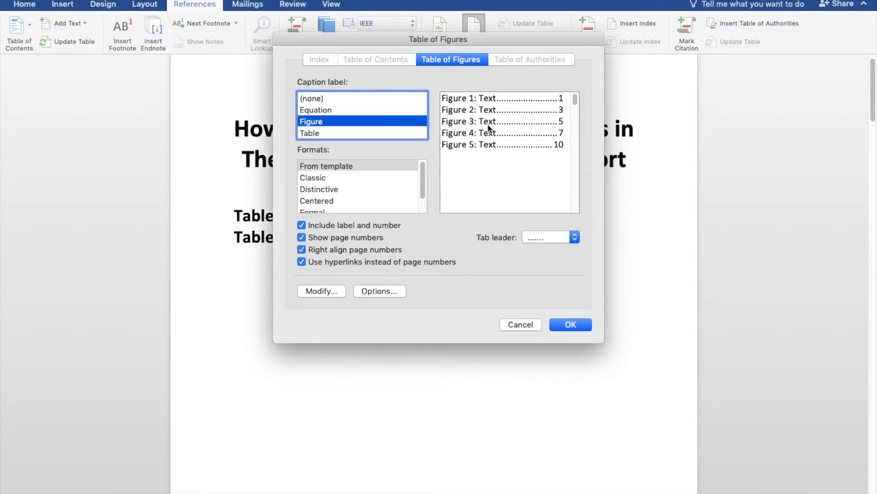
Step: Insert the table of figures in the From template format after previewing Classic and Distinctive, and add a blank line under its heading
click(330, 166)
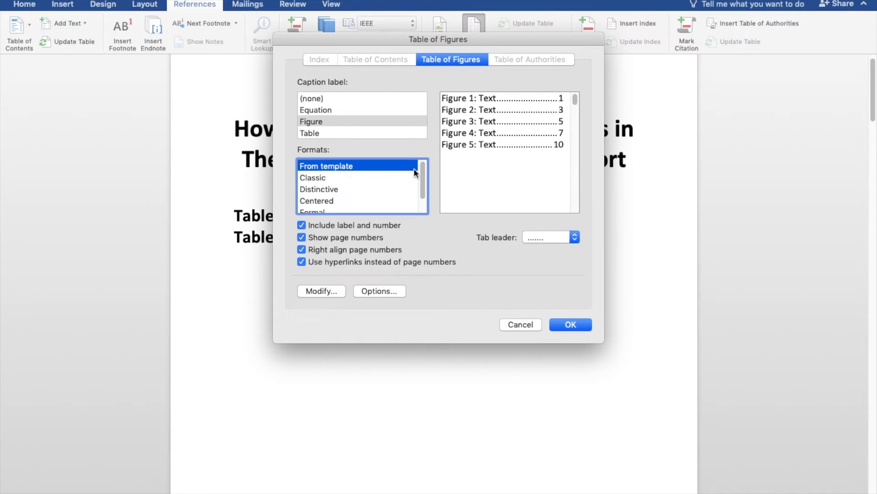
click(324, 179)
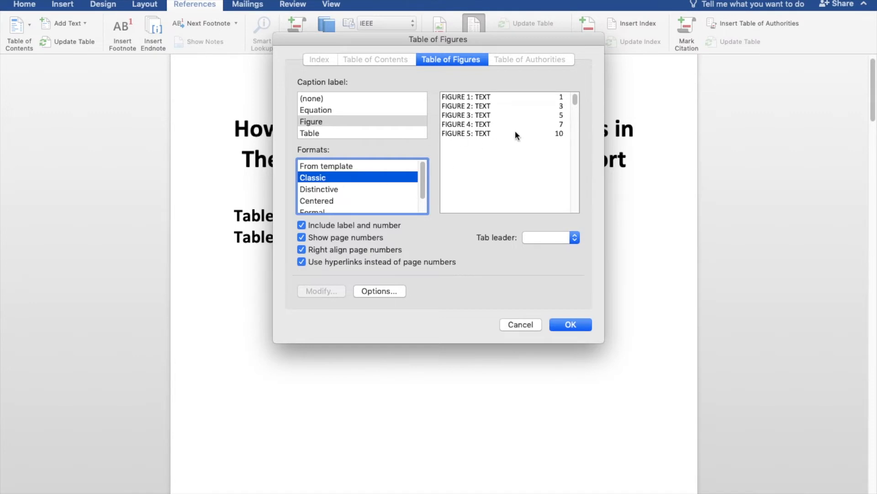
click(349, 190)
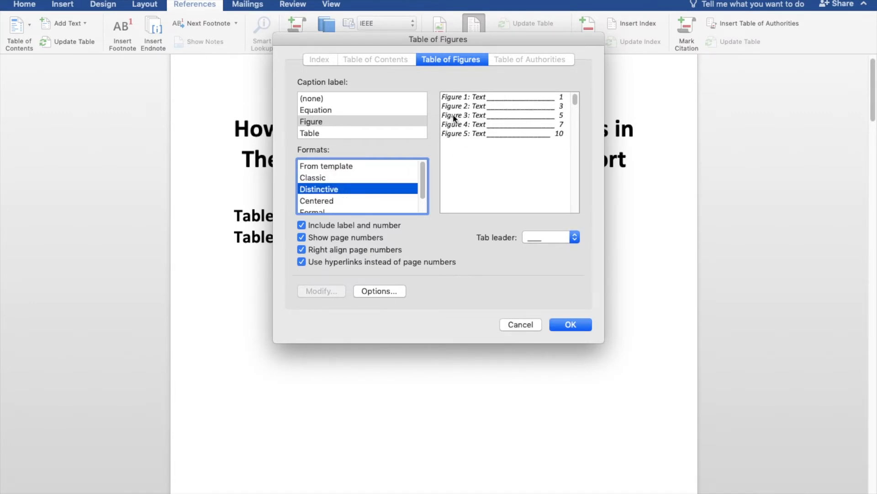
click(364, 167)
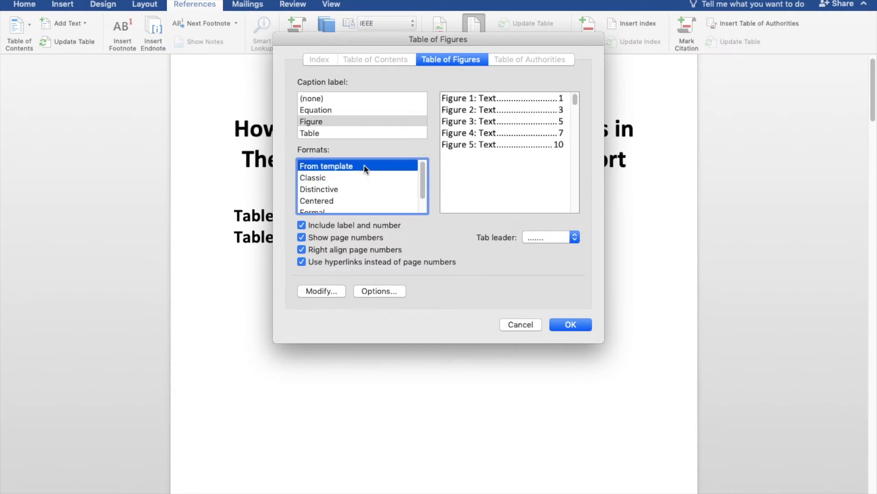
click(571, 324)
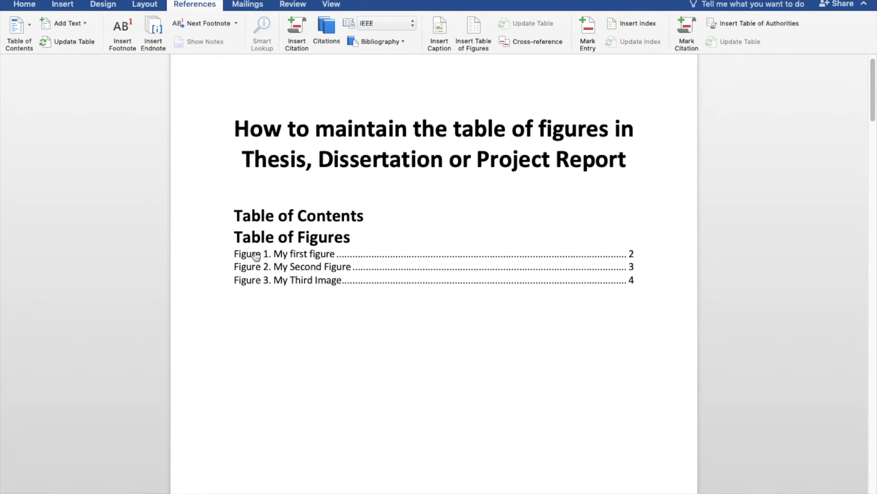
click(352, 237)
key(Return)
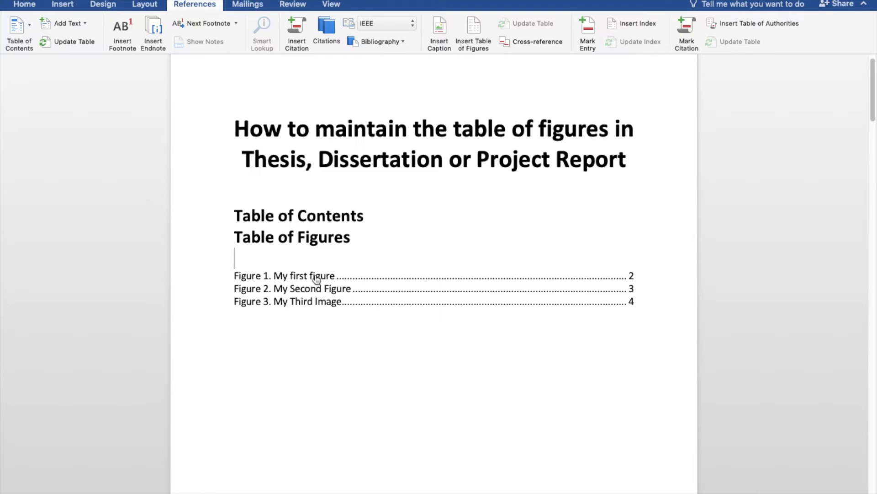
Step: Follow the Figure 1 and Figure 3 entries in the table of figures to check that they lead to their captions
click(288, 276)
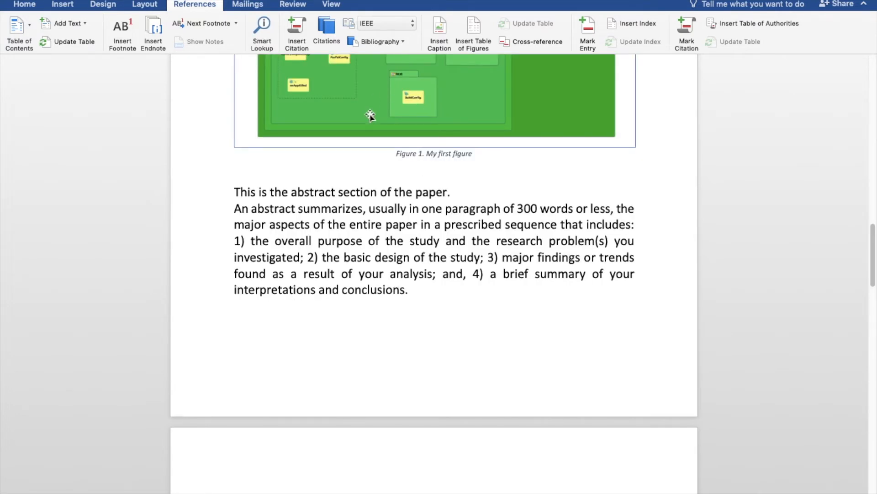
scroll(425, 206, up, 5)
scroll(425, 205, down, 5)
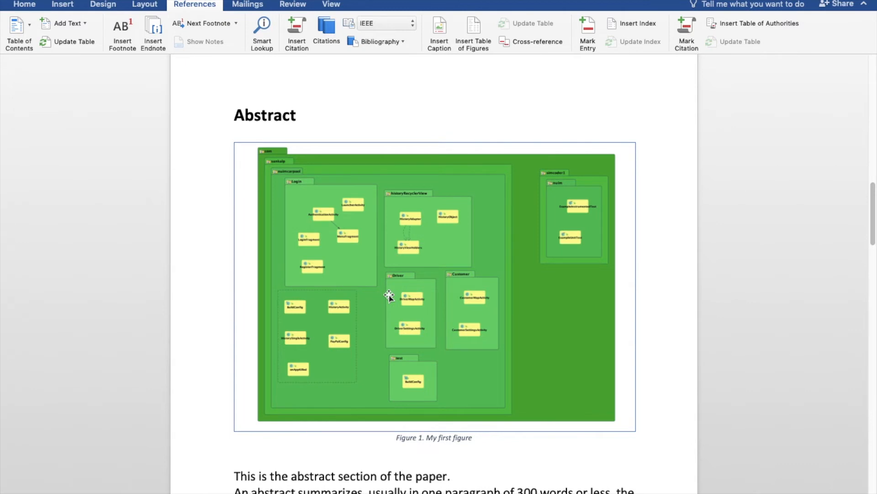
scroll(389, 296, up, 15)
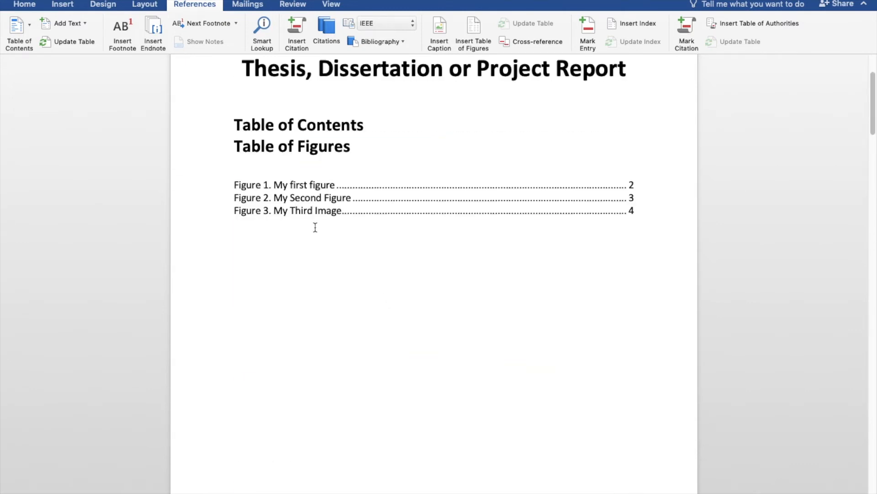
click(273, 211)
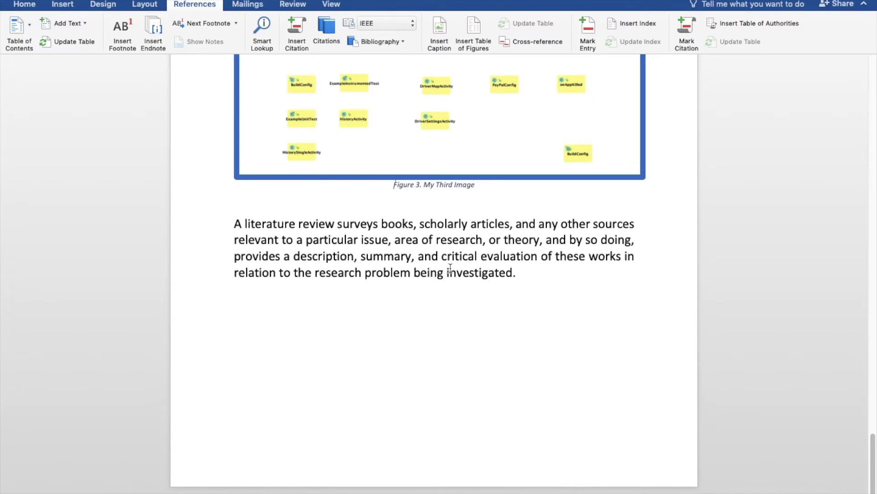
Step: Delete the second figure and its caption from the Introduction section and remove the blank lines left behind
scroll(450, 266, up, 10)
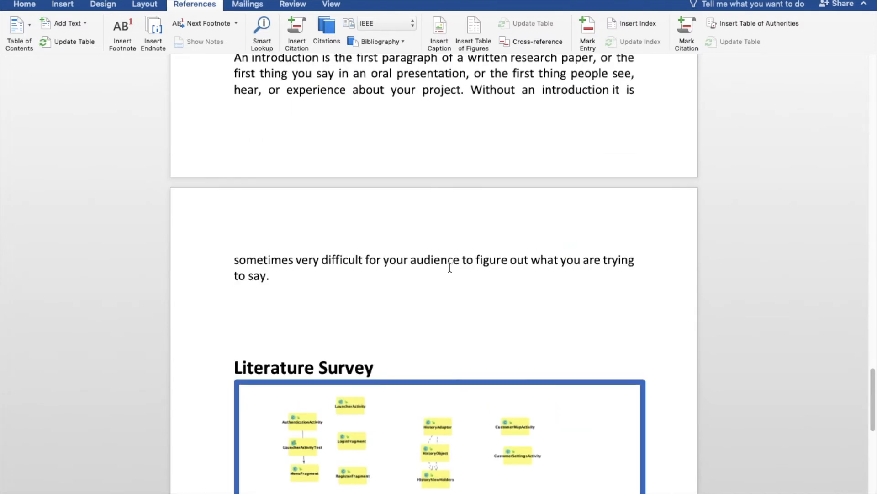
scroll(450, 267, up, 8)
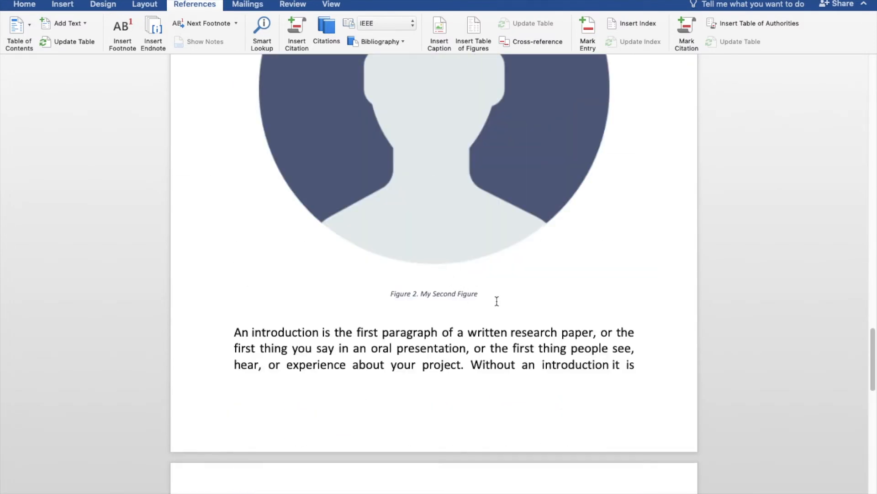
click(486, 281)
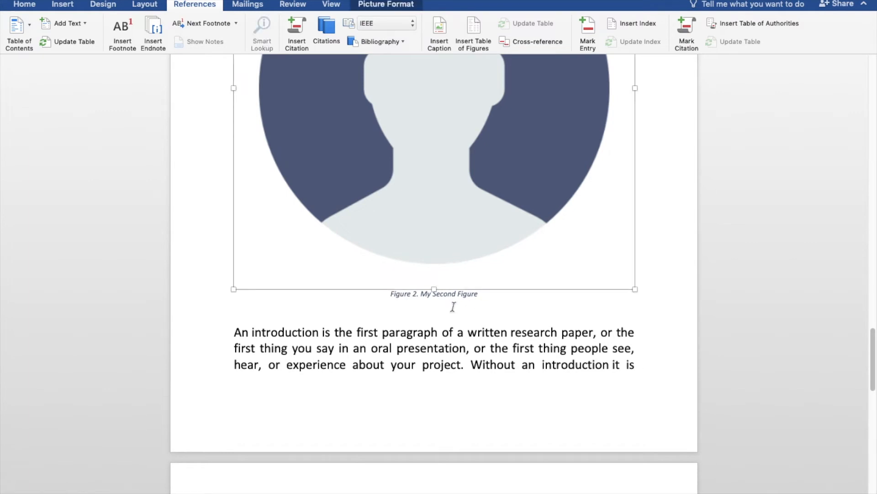
drag(453, 307, 386, 268)
key(Delete)
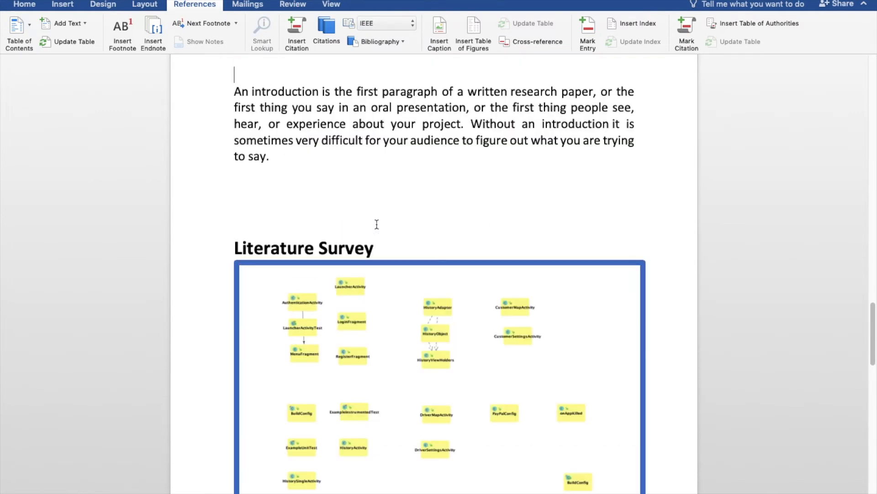
scroll(377, 224, up, 3)
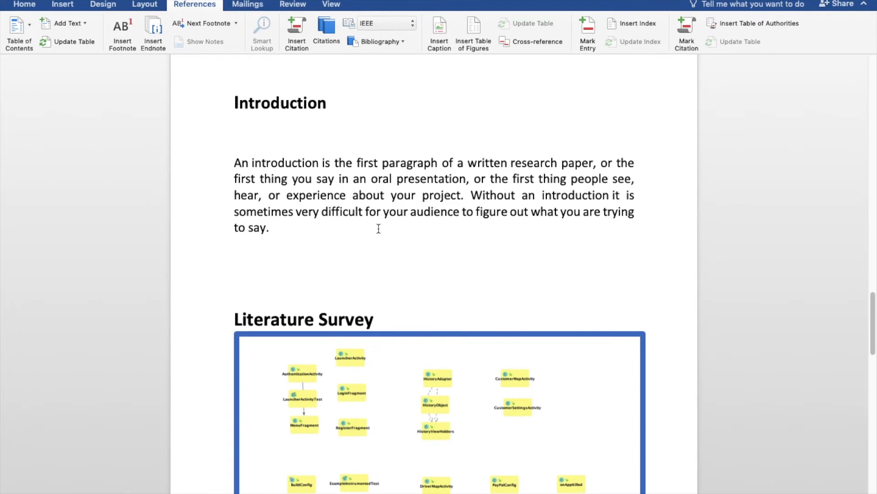
key(BackSpace)
key(BackSpace)
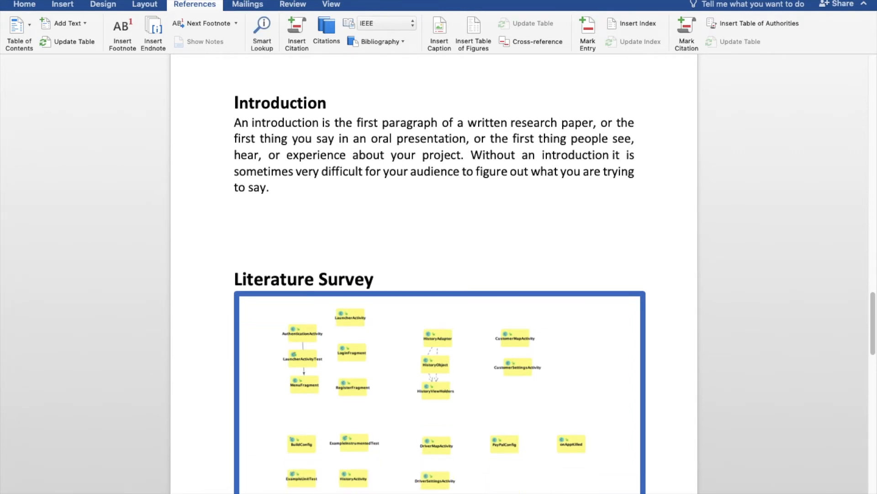
Step: Update all fields in the document, rebuilding the entire table of figures without the deleted figure
scroll(380, 229, up, 15)
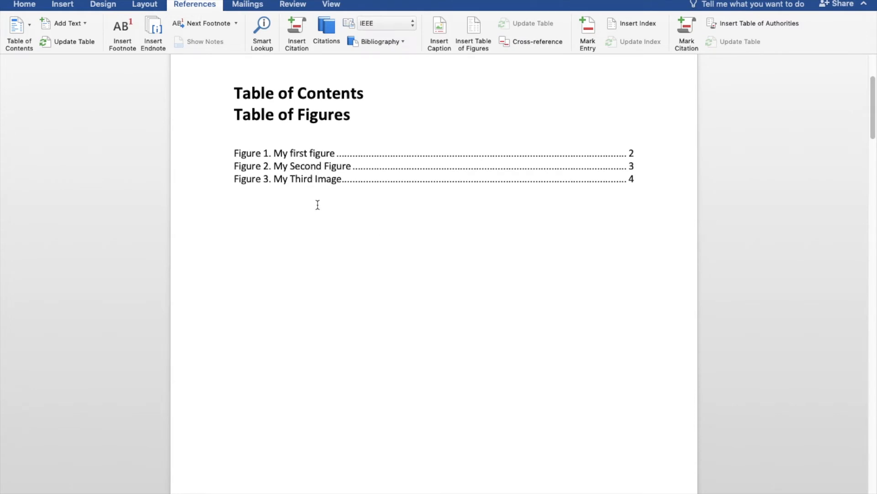
key(super+a)
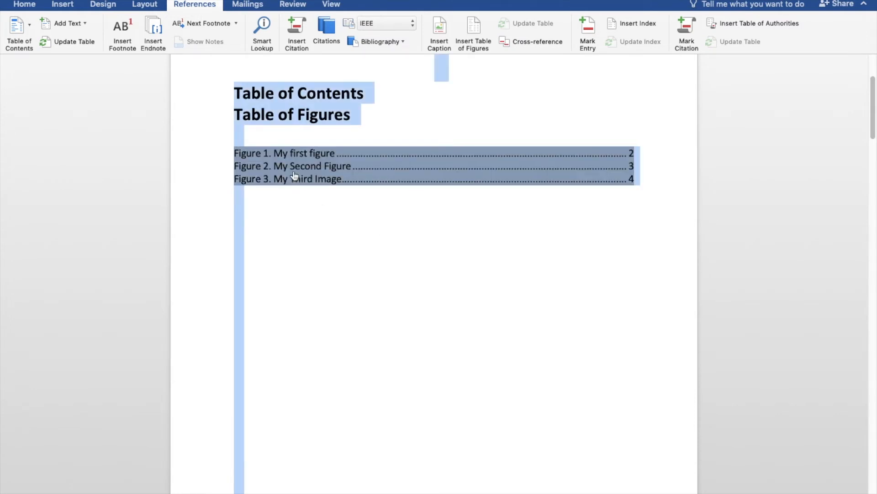
right_click(323, 111)
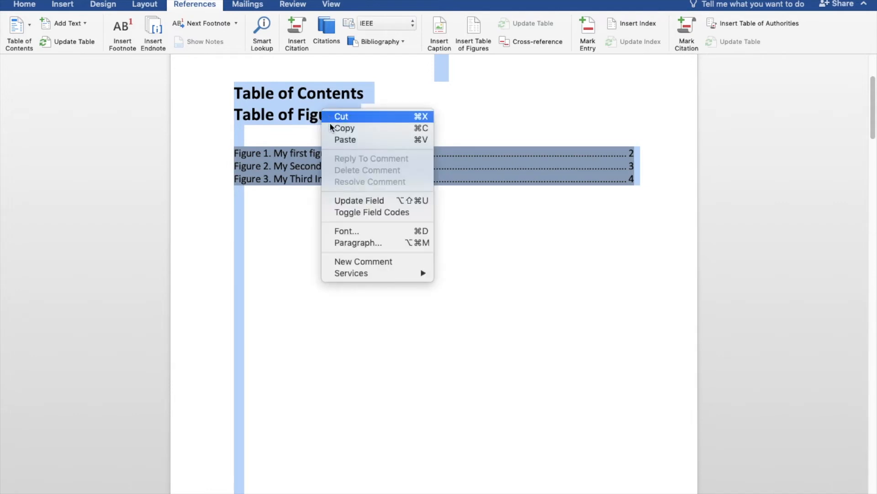
click(348, 204)
click(349, 208)
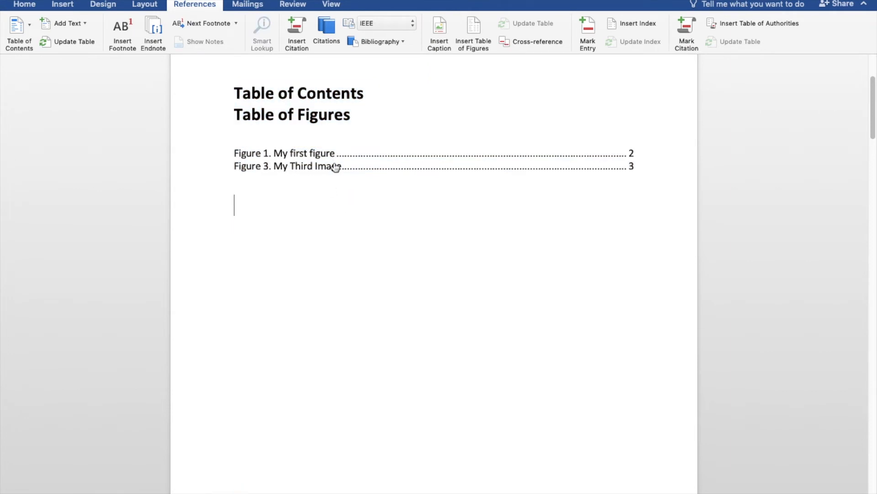
Step: Follow the My Third Image entry to its caption and update all document fields again to refresh its number in the table of figures
click(268, 172)
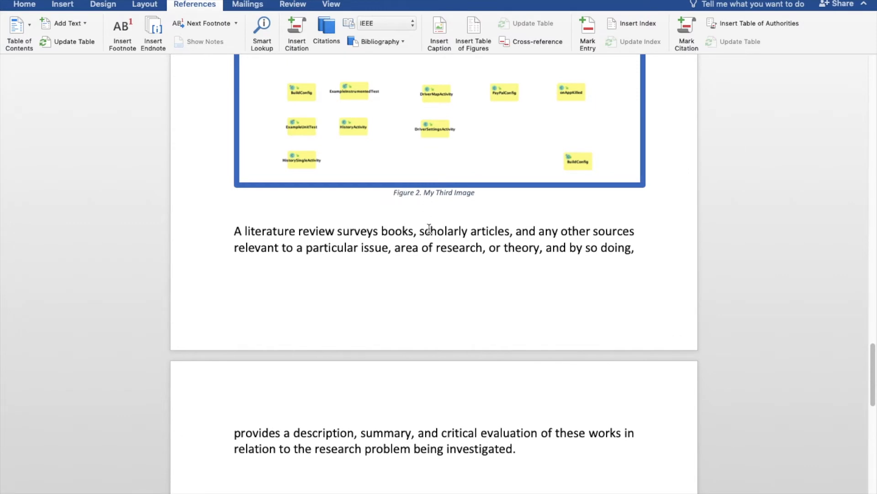
key(super+a)
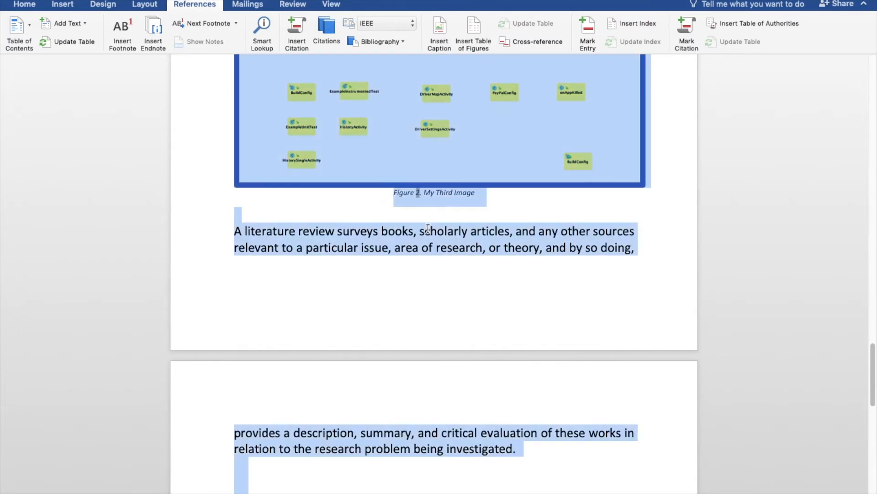
right_click(402, 243)
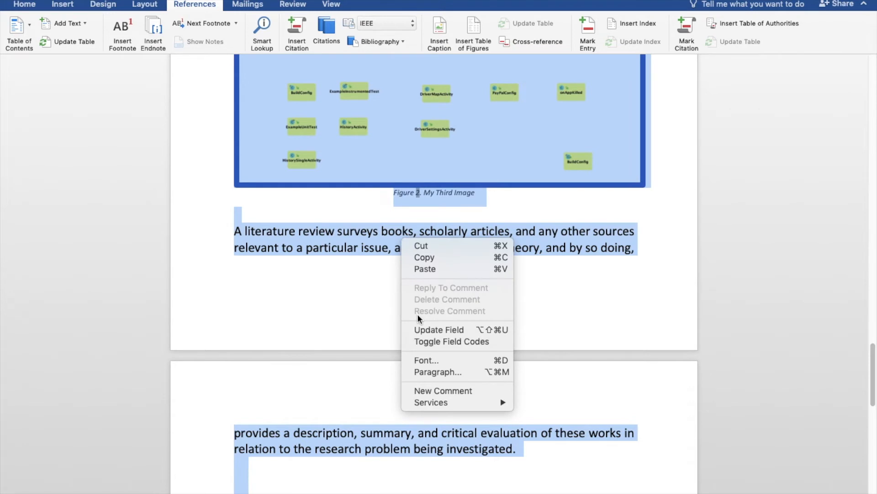
click(422, 329)
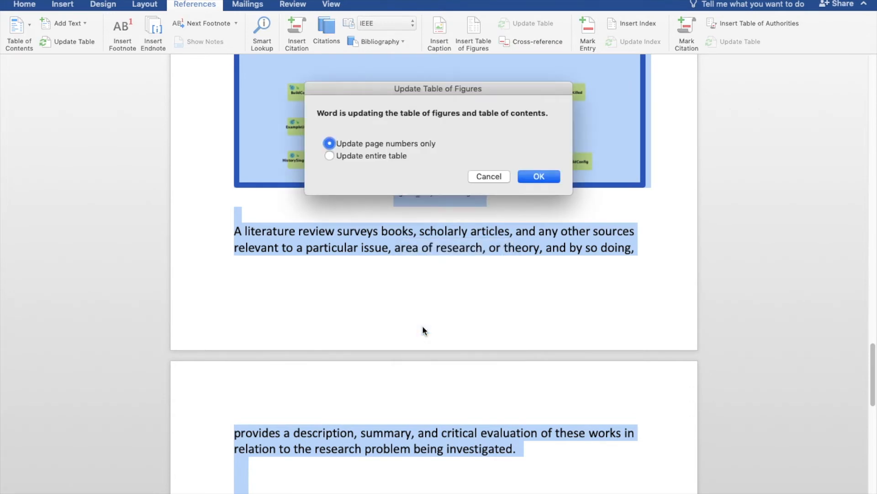
click(538, 177)
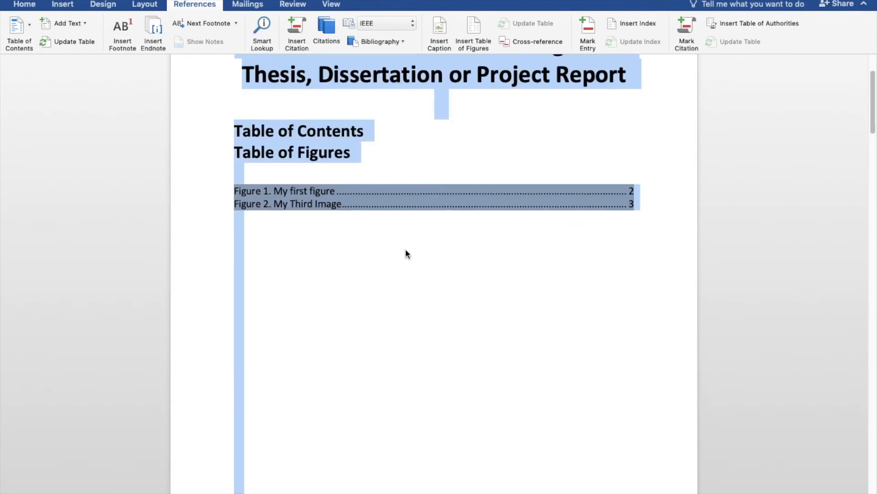
click(397, 250)
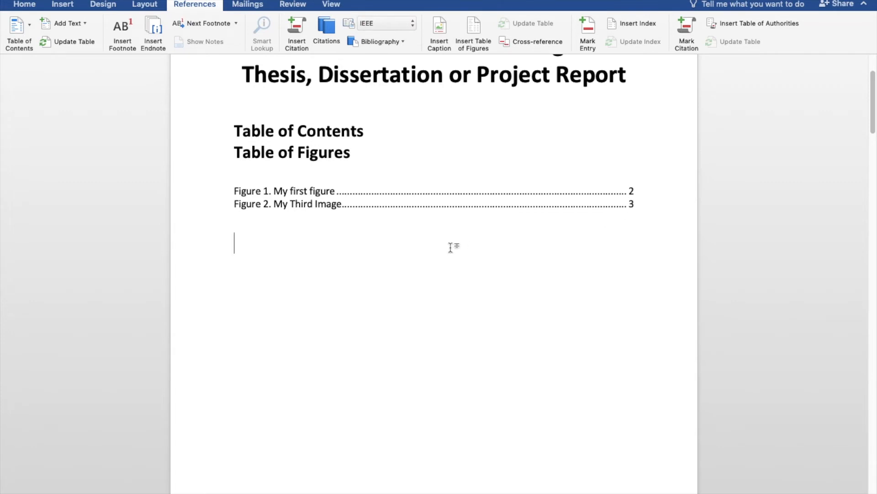
Step: Add two blank lines between the Table of Contents and Table of Figures headings
scroll(450, 248, down, 1)
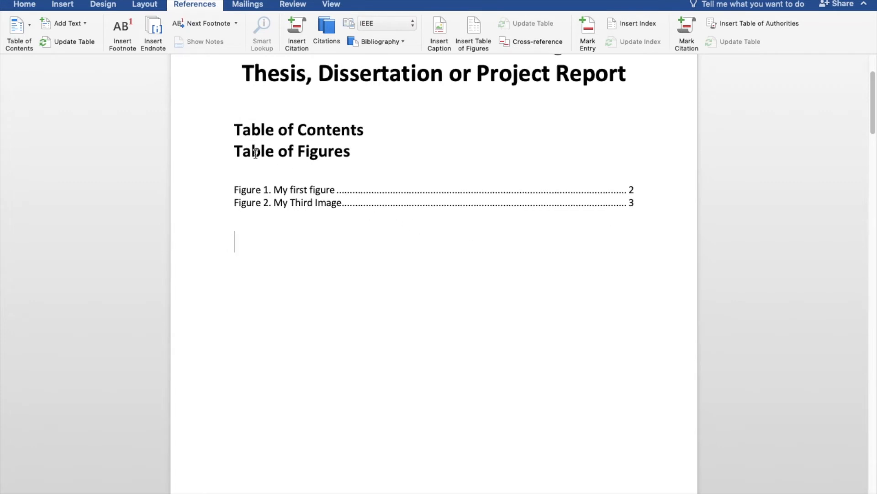
click(231, 151)
key(Return)
key(Return)
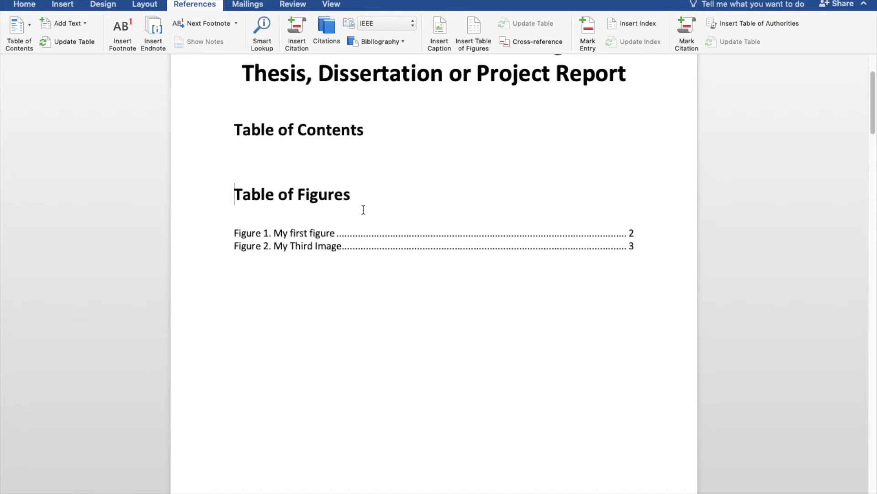
Step: Insert a one-row, three-column table on the blank line below the first figure's caption in the Abstract section
scroll(362, 209, down, 15)
scroll(368, 208, up, 10)
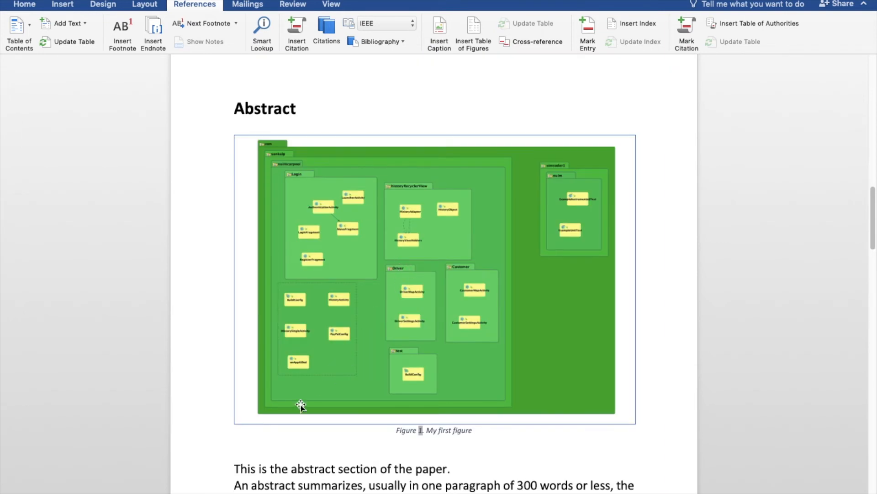
click(273, 450)
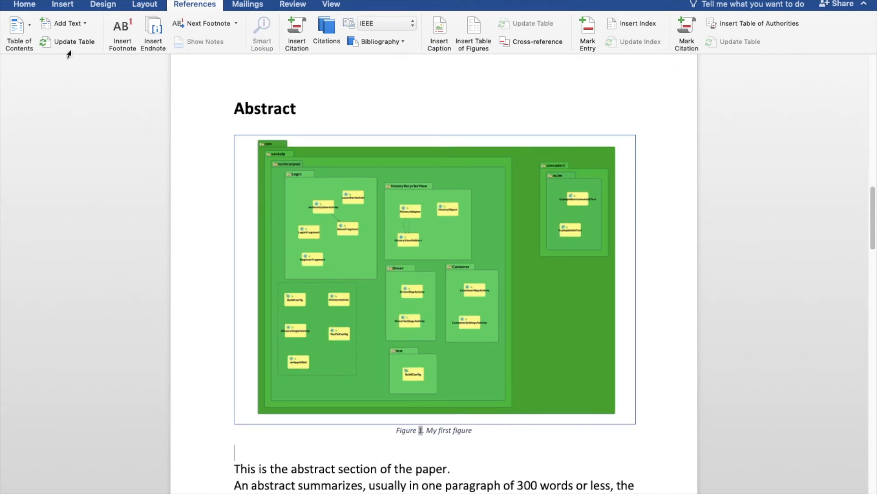
click(32, 4)
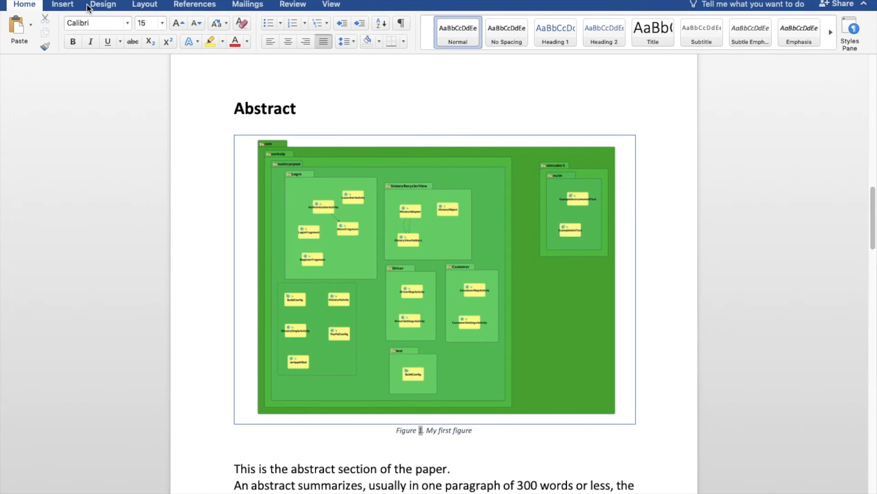
click(62, 4)
click(99, 27)
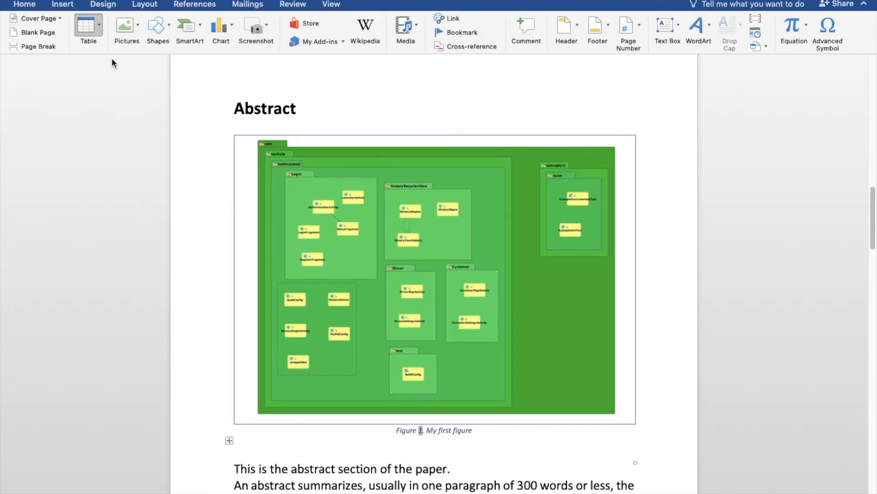
click(115, 61)
Step: Enter 1, 2 and 3 in the three cells of the new table
text(1)
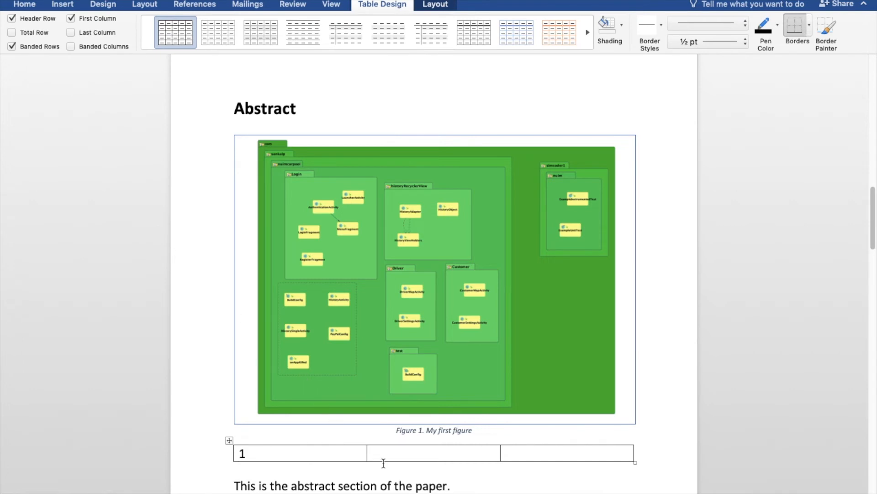
click(398, 453)
text(2)
click(522, 453)
text(1)
key(BackSpace)
text(3)
Step: Caption the Abstract section's table "Table 1. My First Table" using the Table label, positioned above the selected item
drag(381, 463, 350, 453)
right_click(350, 459)
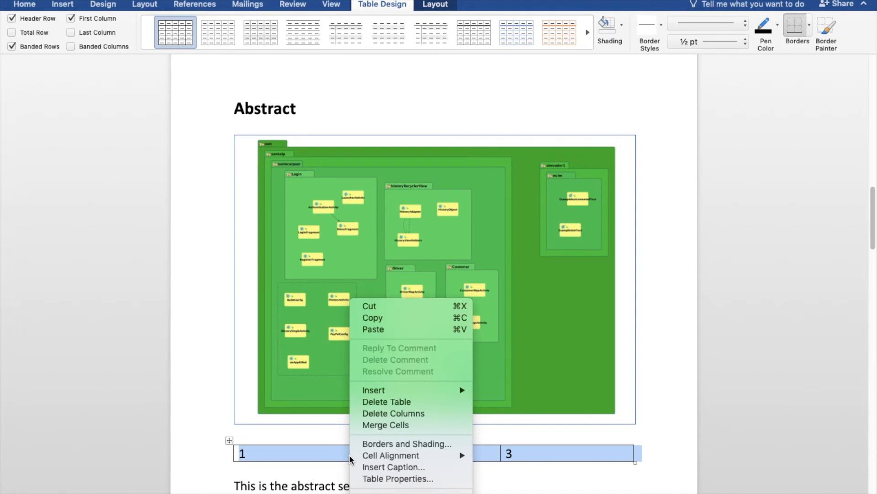
click(375, 466)
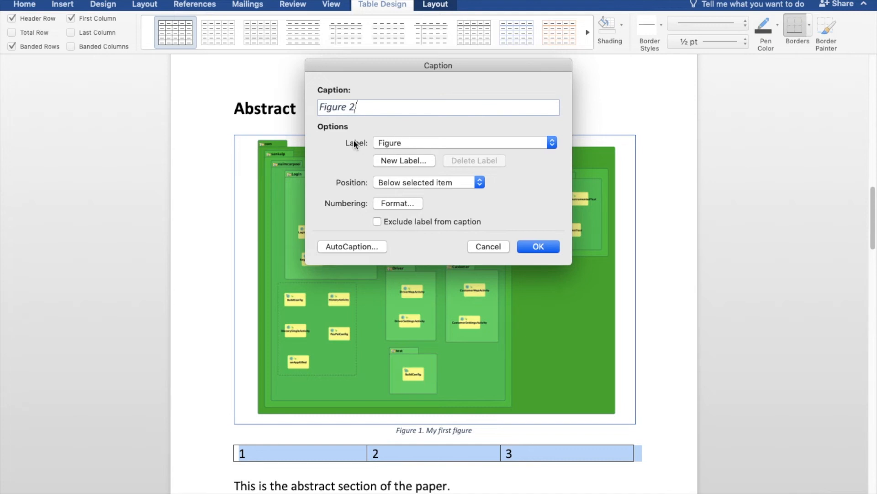
click(401, 146)
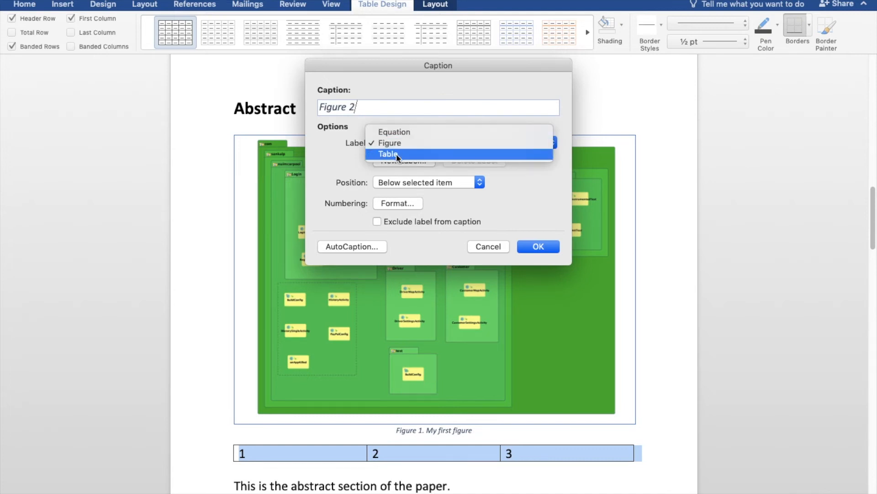
click(398, 155)
text(. My Fi)
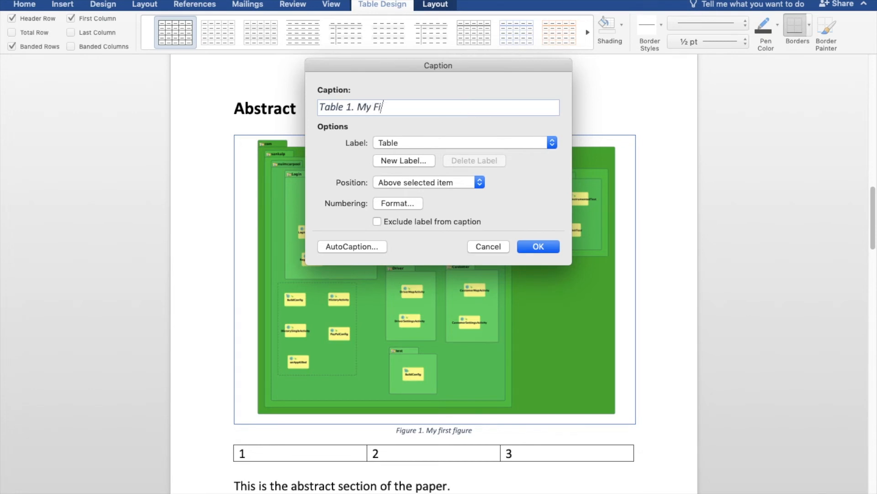
text(rst Table)
click(543, 247)
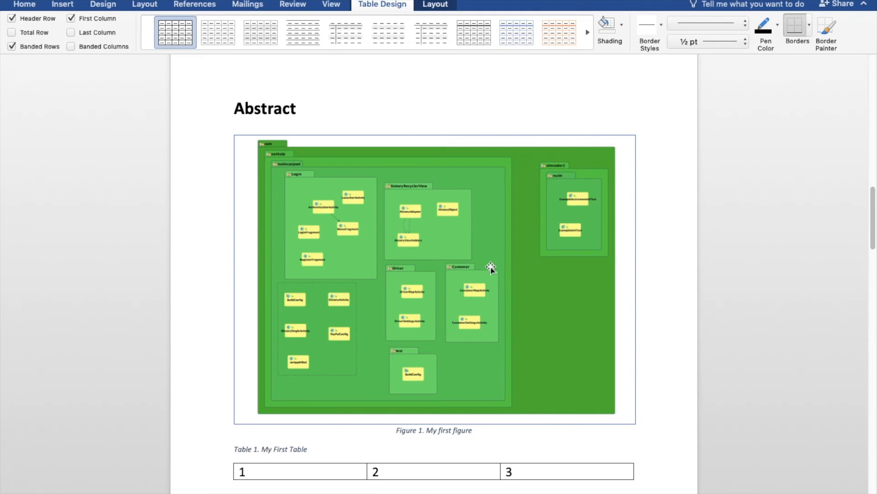
Step: Add a blank line between the first figure's caption and the Table 1 caption
scroll(485, 270, down, 3)
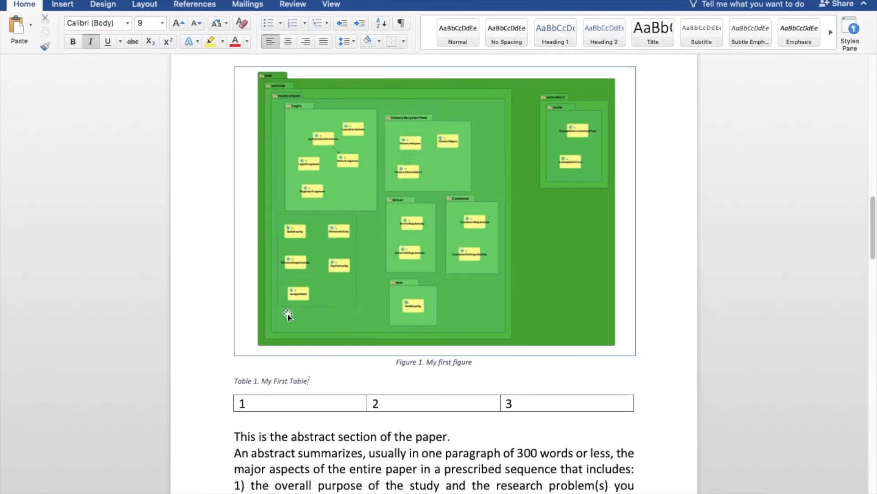
click(233, 381)
key(Return)
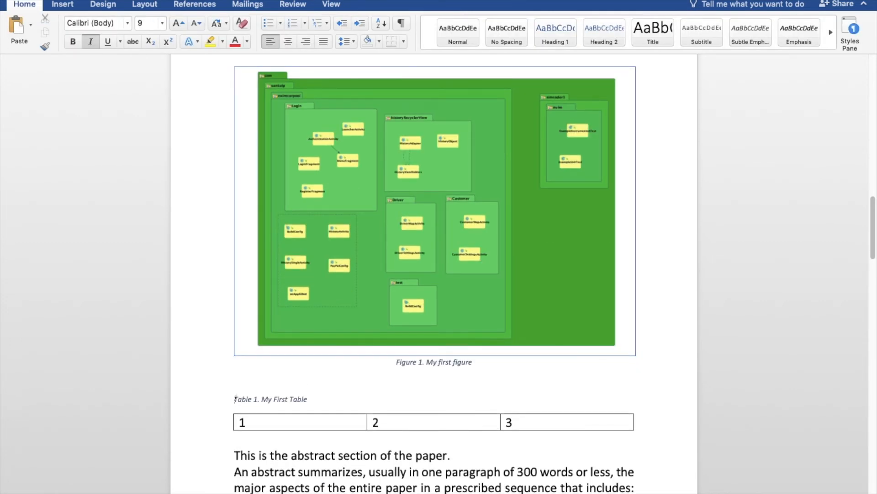
Step: Delete the surplus blank lines between the end of the abstract text and the Introduction heading
scroll(242, 361, down, 13)
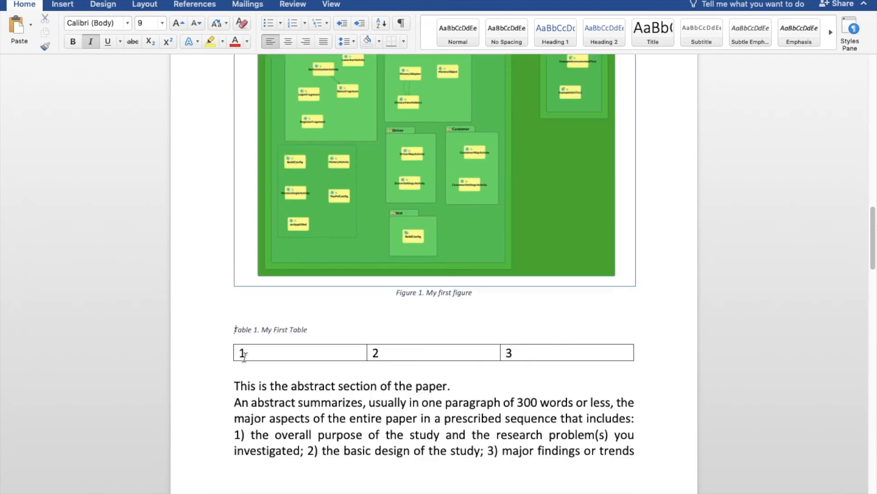
scroll(245, 356, down, 3)
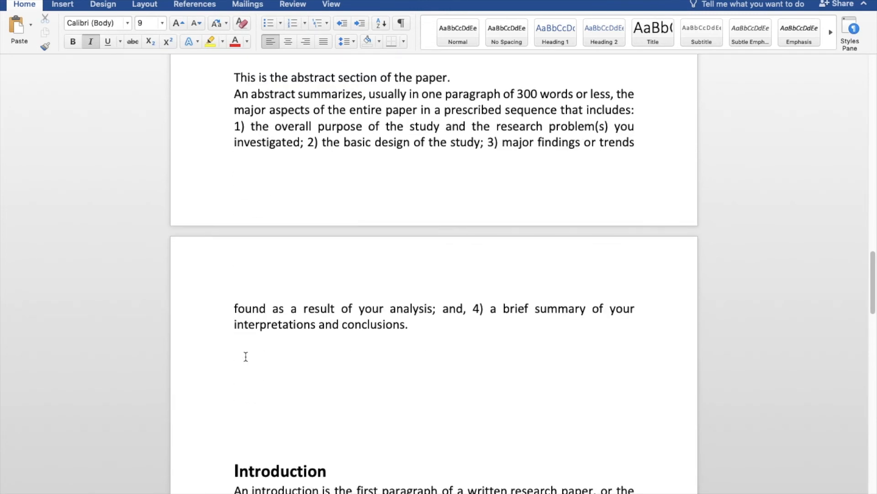
drag(237, 443, 224, 368)
key(Delete)
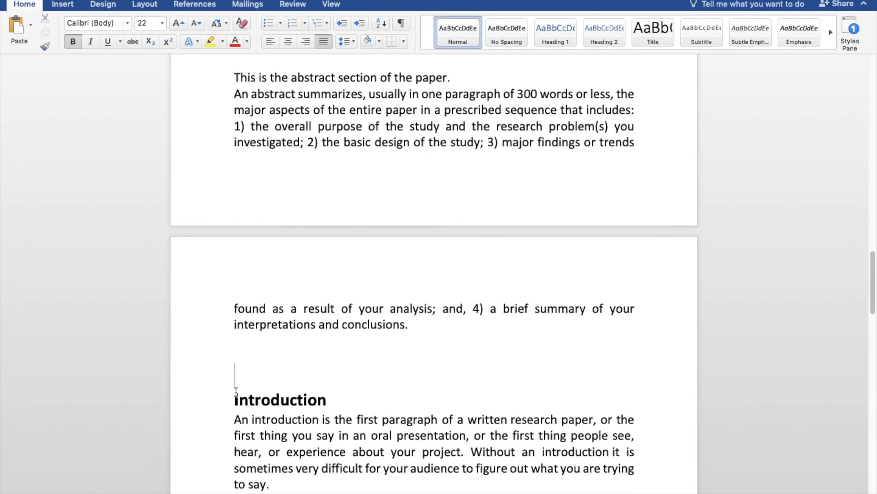
key(Delete)
Step: Insert a five-row, three-column table on the blank line below the Introduction paragraph
scroll(274, 396, down, 6)
click(251, 318)
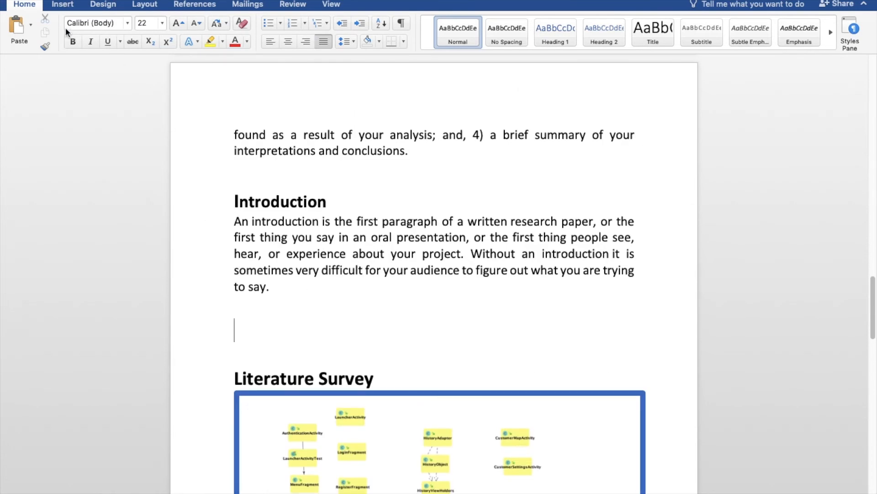
click(62, 4)
click(87, 25)
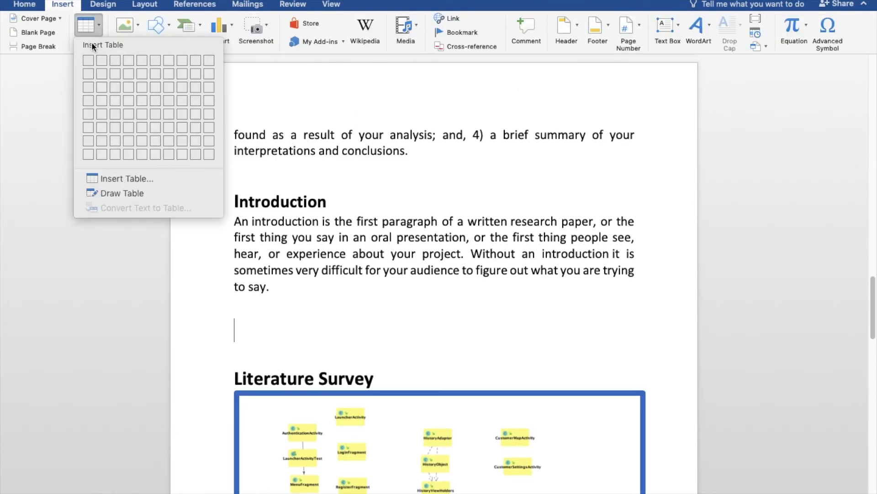
click(116, 112)
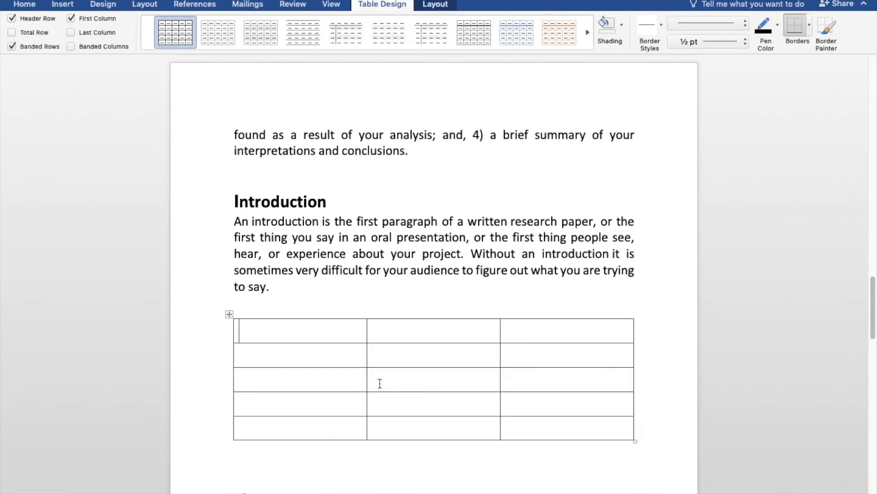
Step: Enter 1, 2 and 3 in the first-row cells of the Introduction section's table
text(1)
click(386, 330)
text(2)
click(511, 336)
text(3)
Step: Select the whole Introduction table and caption it "Table 2. My Second Tbale" above the item, keeping the Table label
drag(410, 473, 275, 375)
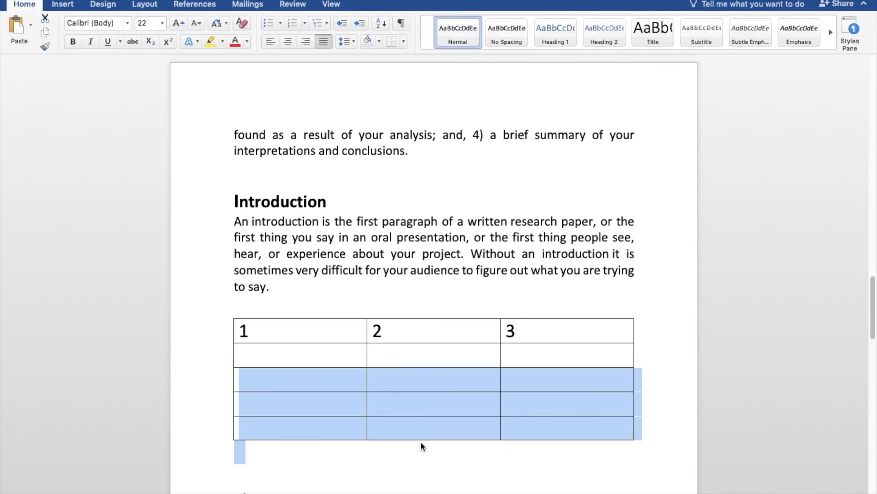
drag(435, 448, 371, 409)
drag(437, 450, 270, 329)
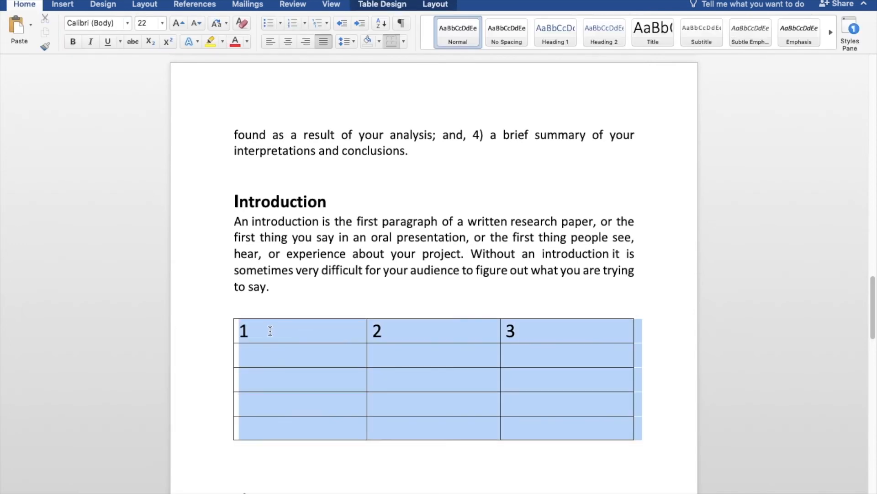
right_click(313, 341)
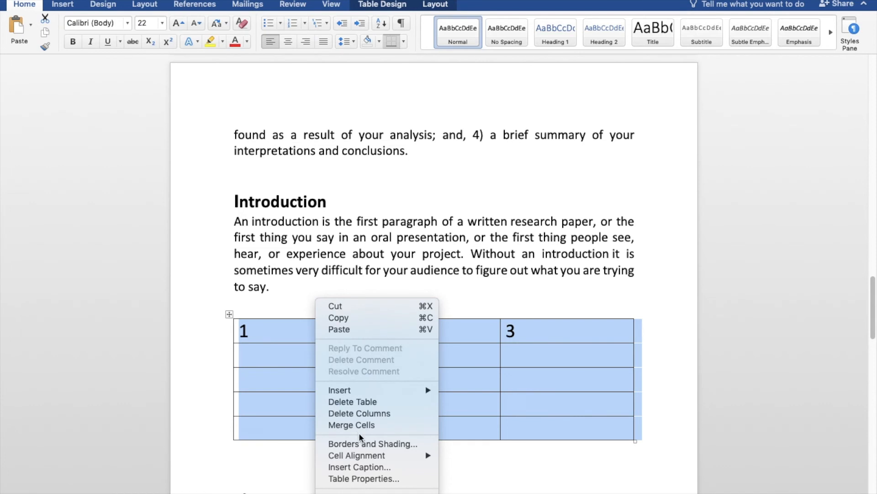
click(358, 466)
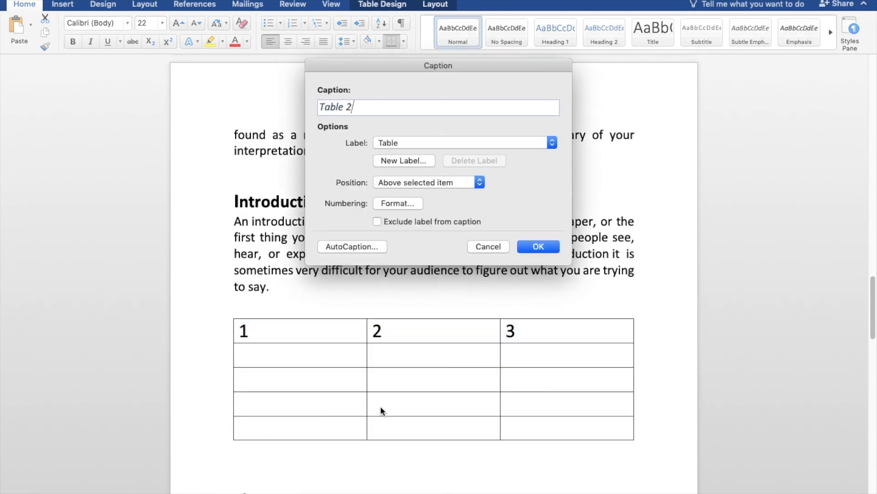
text(. My Second Tbale)
click(395, 143)
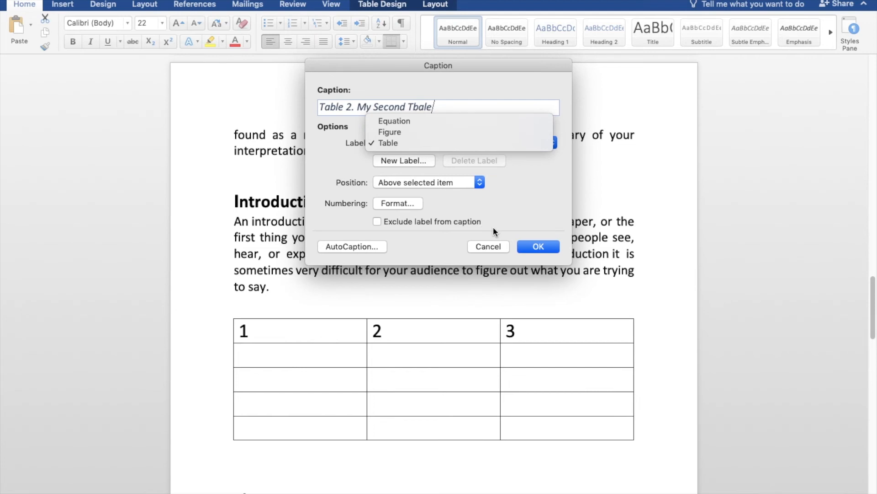
click(540, 246)
click(540, 246)
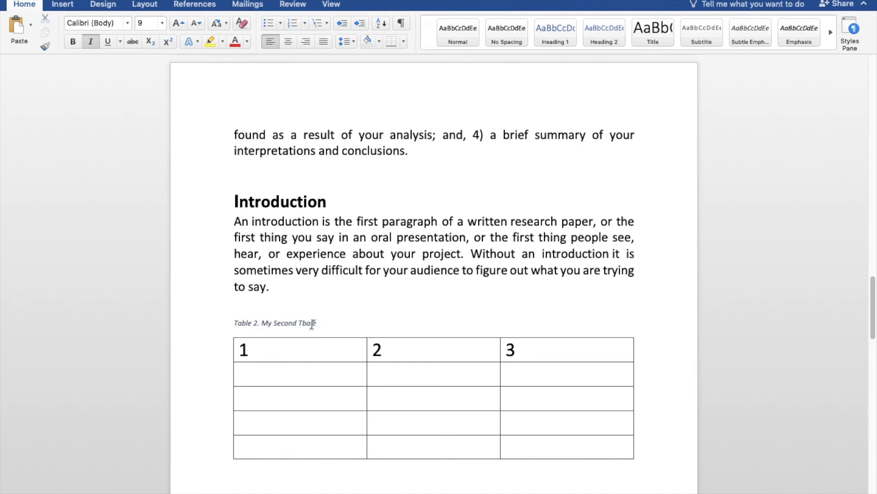
Step: Add a "Table of Tables" heading between the Table of Contents and Table of Figures headings, with a blank line beneath it
scroll(312, 324, up, 15)
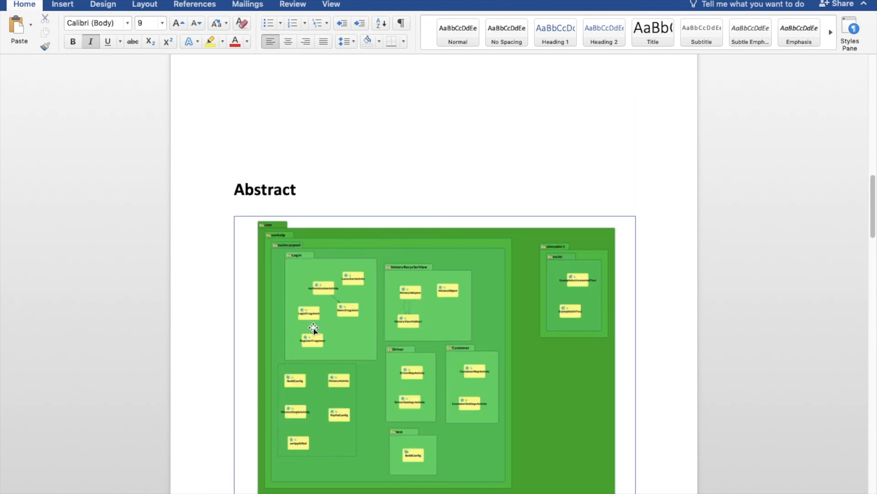
scroll(314, 329, up, 10)
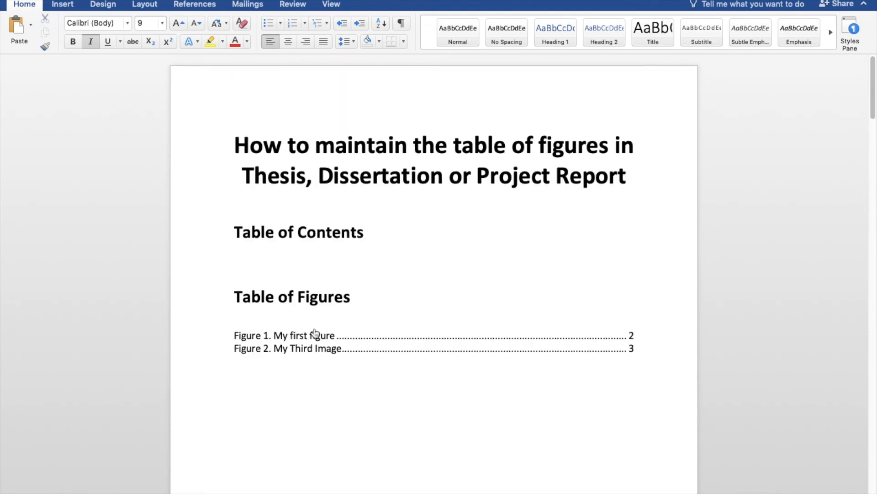
click(258, 257)
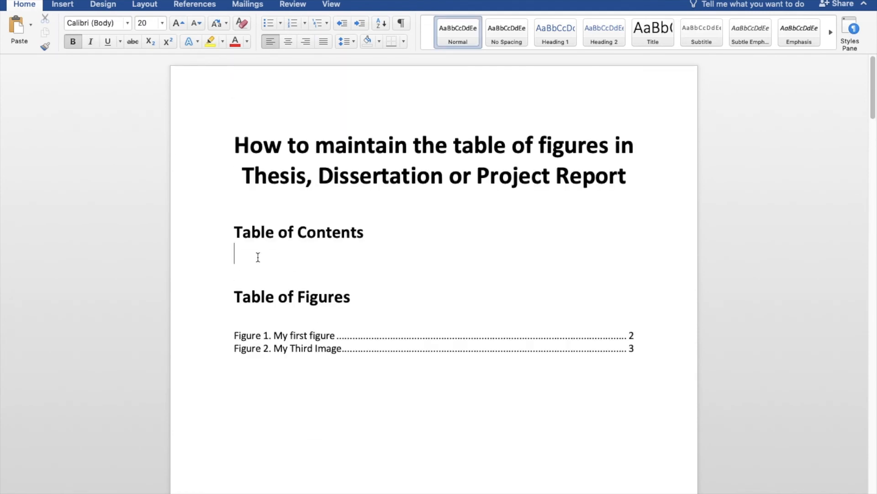
key(Return)
text(Tabl)
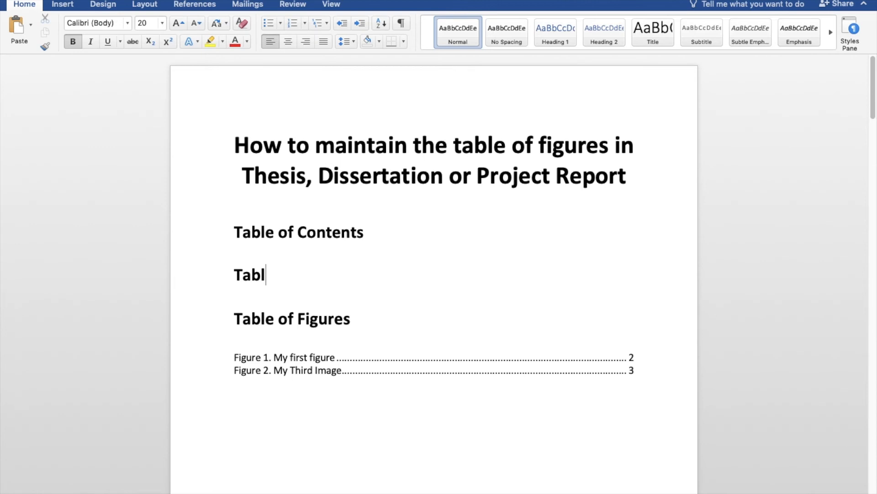
text(e of Ta)
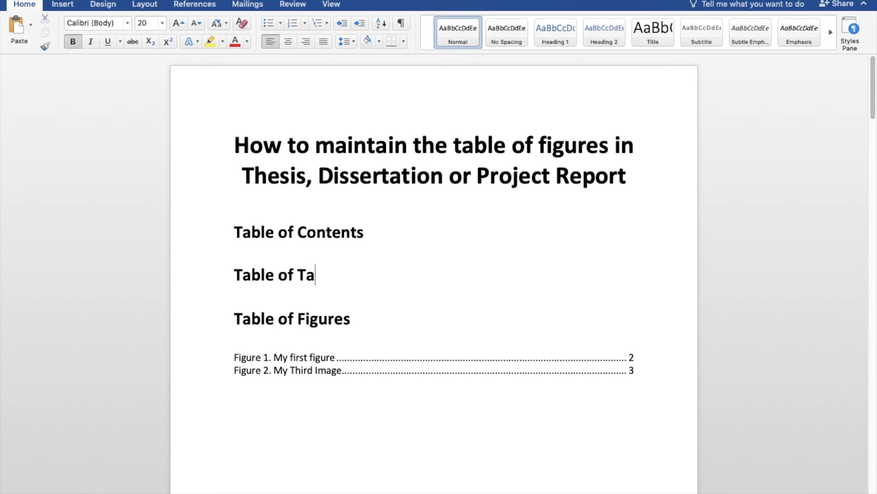
text(bles)
key(Return)
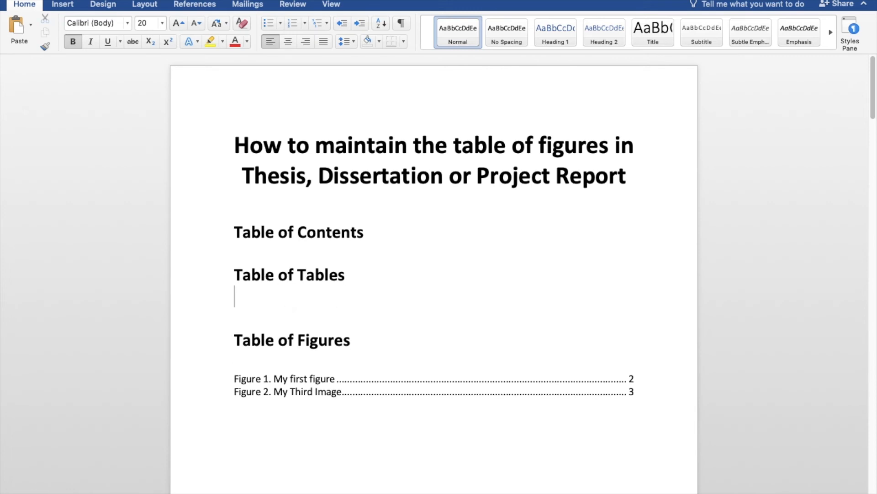
Step: Insert a table of figures under the Table of Tables heading, using the Table caption label and the From template format
click(191, 5)
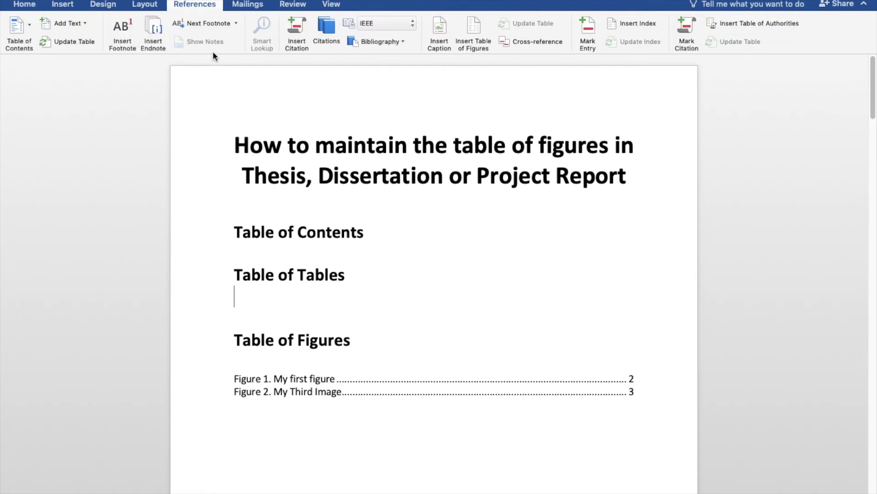
click(474, 29)
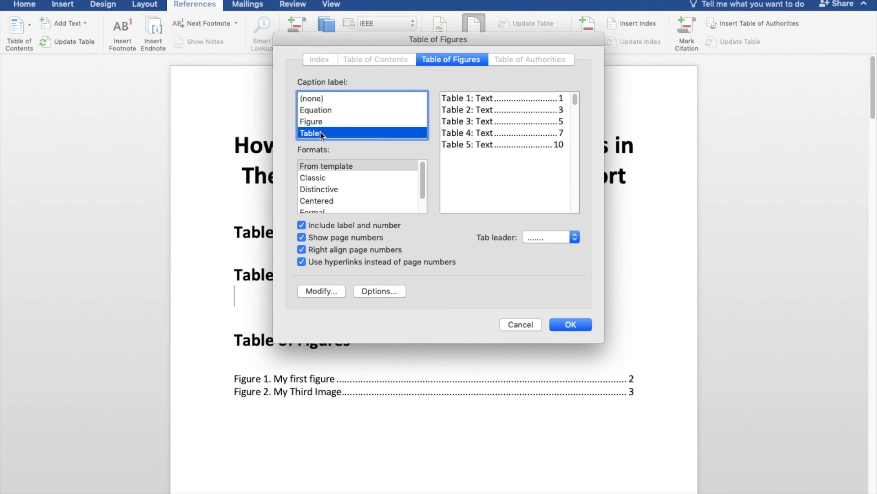
click(315, 165)
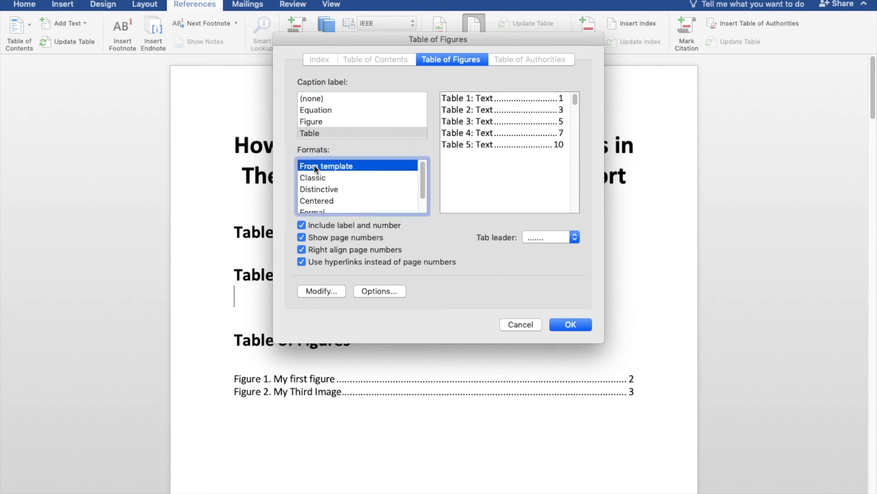
click(570, 325)
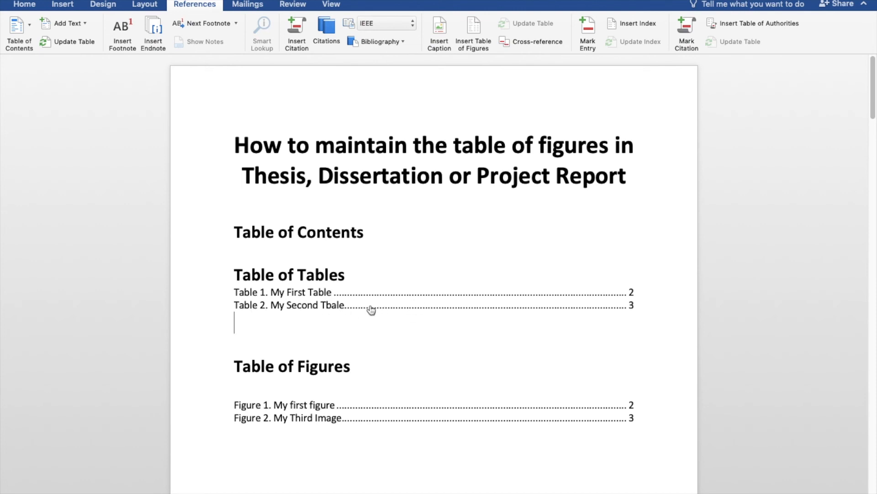
Step: Follow the second entry in the table of tables to its caption and correct "Tbale" to "Table"
click(326, 305)
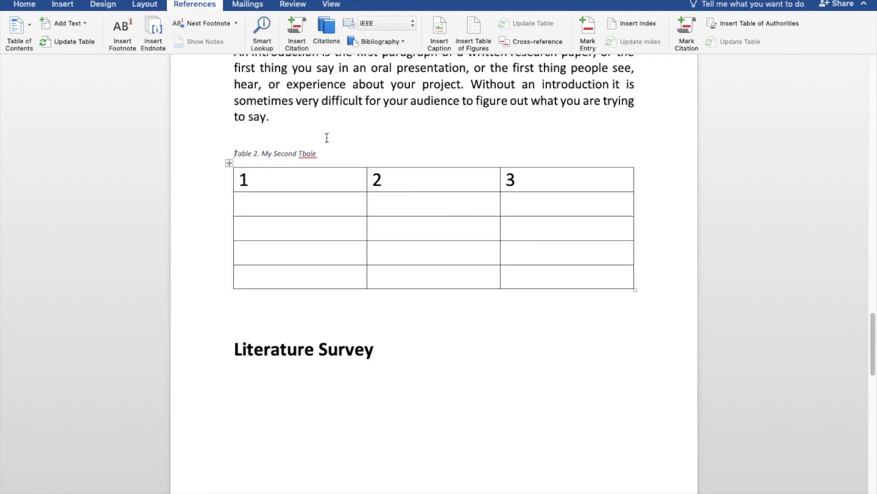
click(303, 153)
key(BackSpace)
text(b)
Step: Update all fields in the document, choosing to update the entire table for both the table of tables and the table of figures
scroll(313, 165, up, 20)
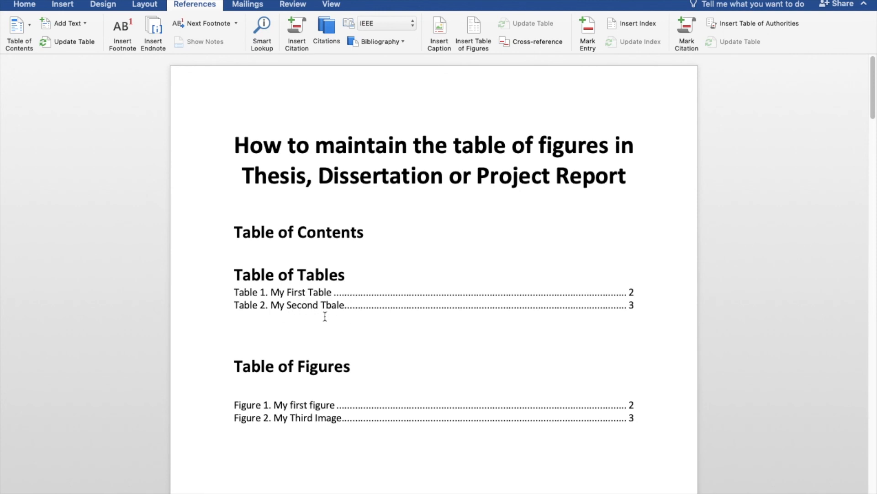
key(super+a)
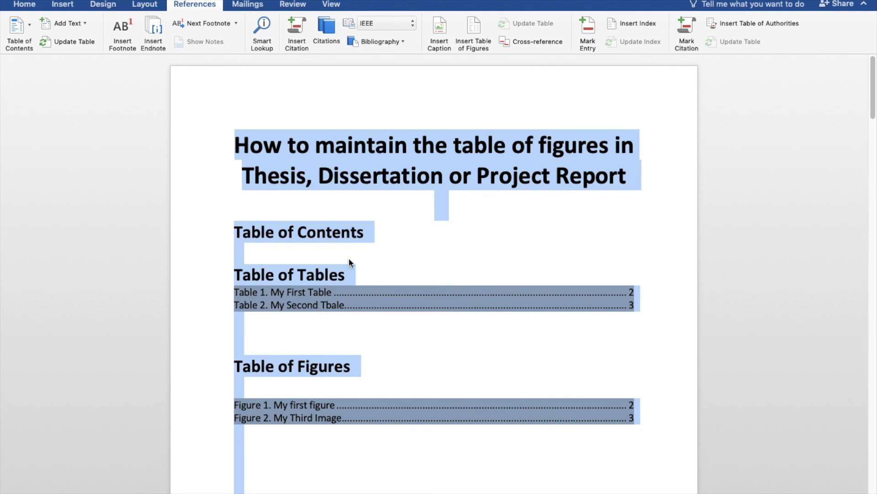
right_click(369, 235)
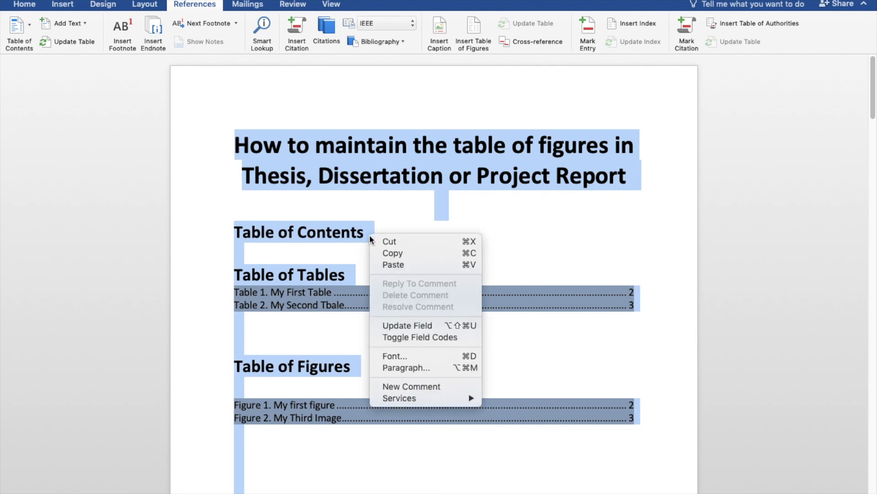
click(387, 324)
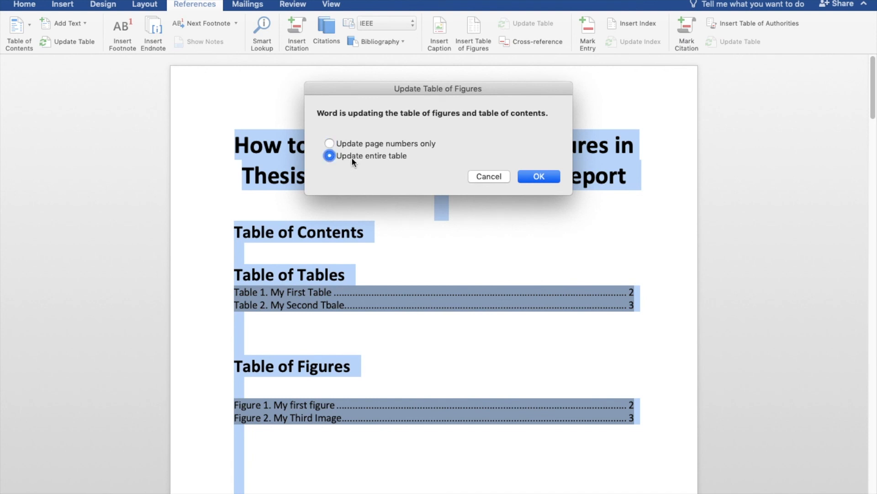
click(537, 177)
click(388, 155)
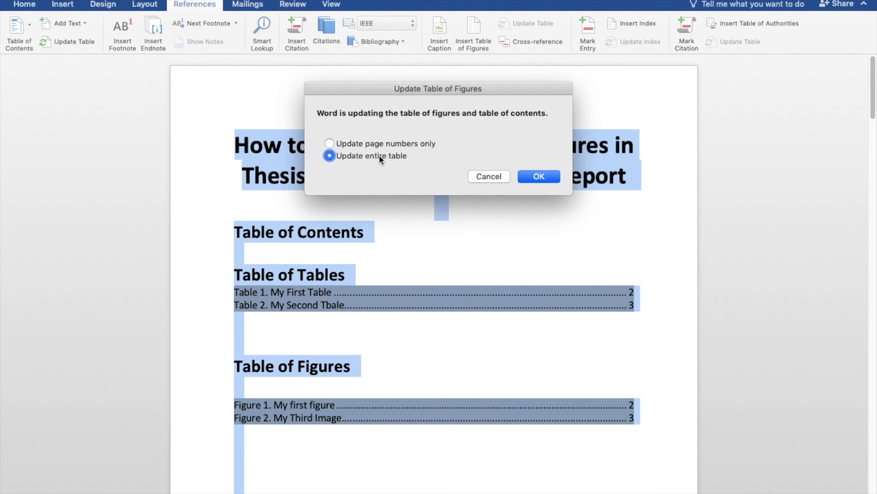
click(541, 176)
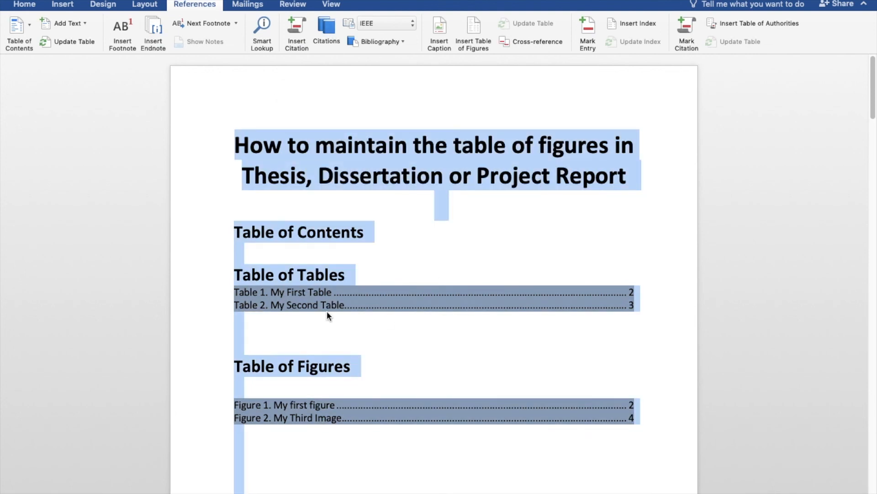
click(341, 316)
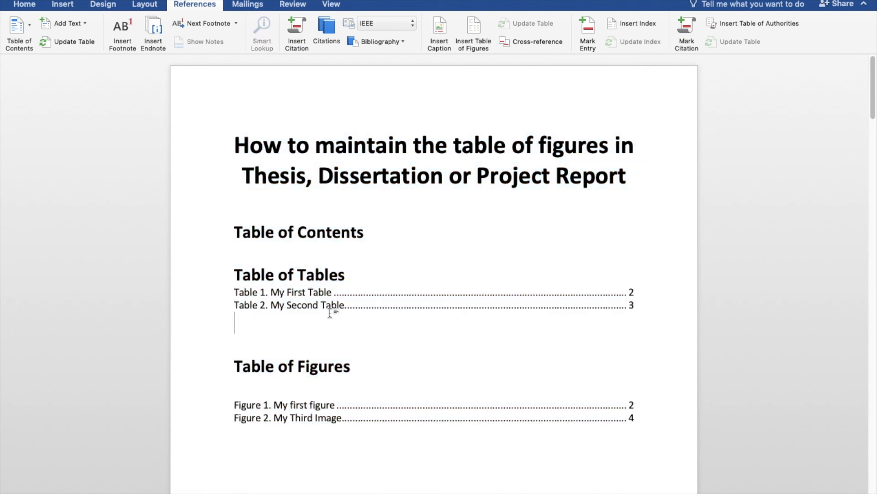
Step: Follow the My First Table entry to its caption, and return to the table of tables to review the lists
click(293, 297)
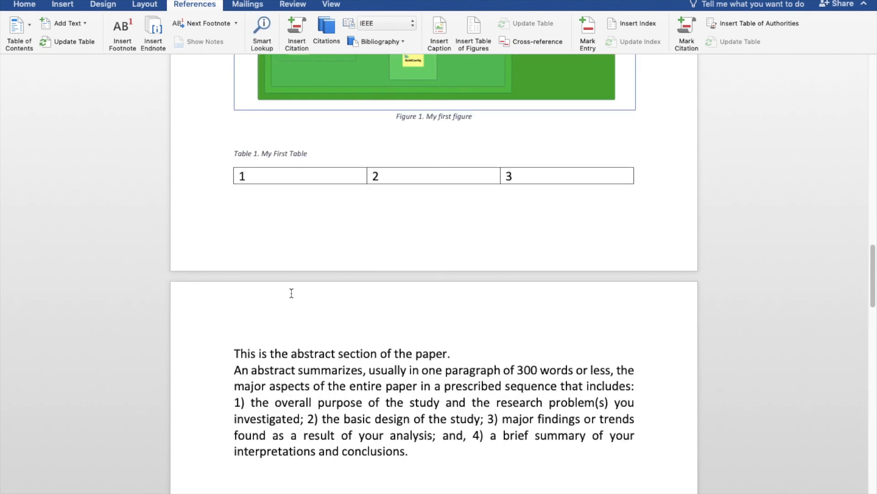
scroll(366, 269, up, 10)
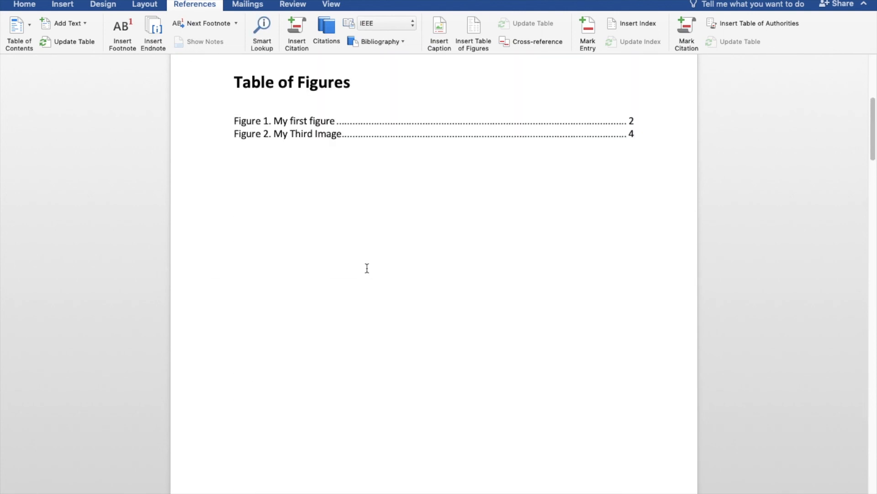
scroll(367, 269, up, 5)
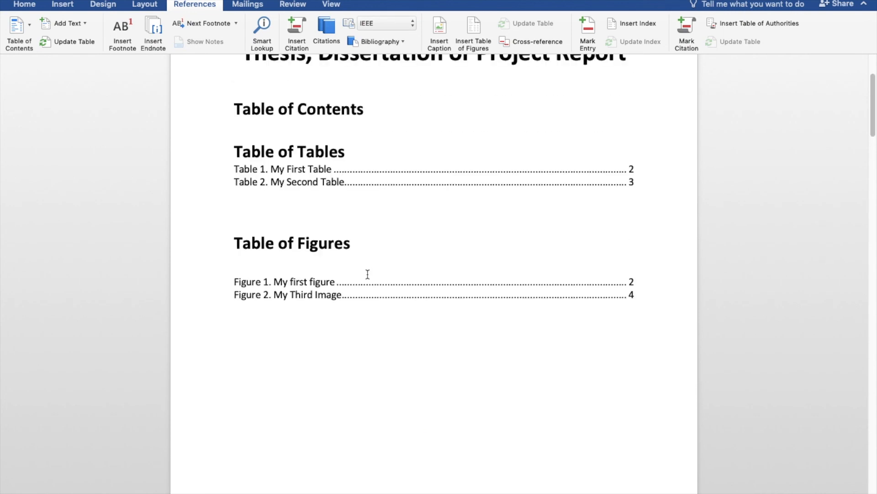